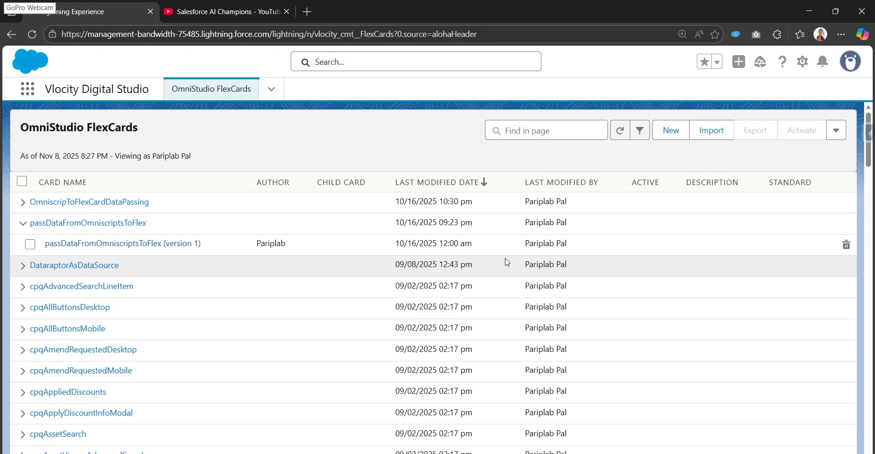
- Open Salesforce Setup, search for "custom meta" and open the Custom Metadata Types page
left_click(802, 62)
left_click(747, 114)
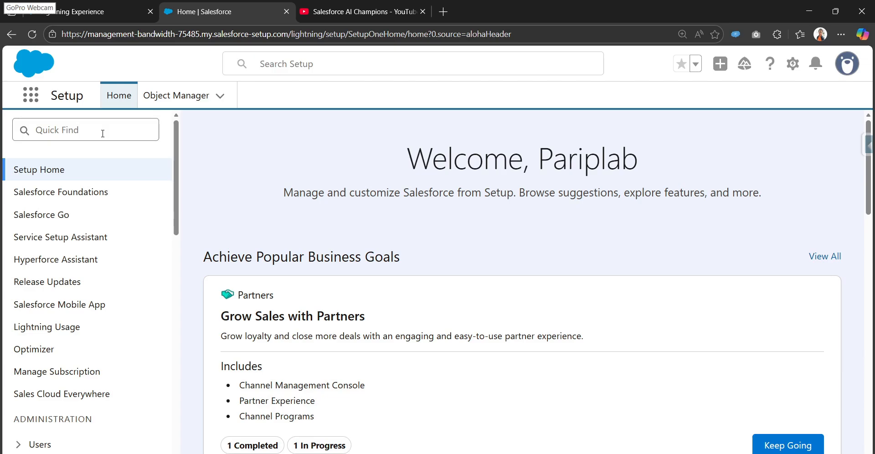
left_click(102, 133)
type("custo")
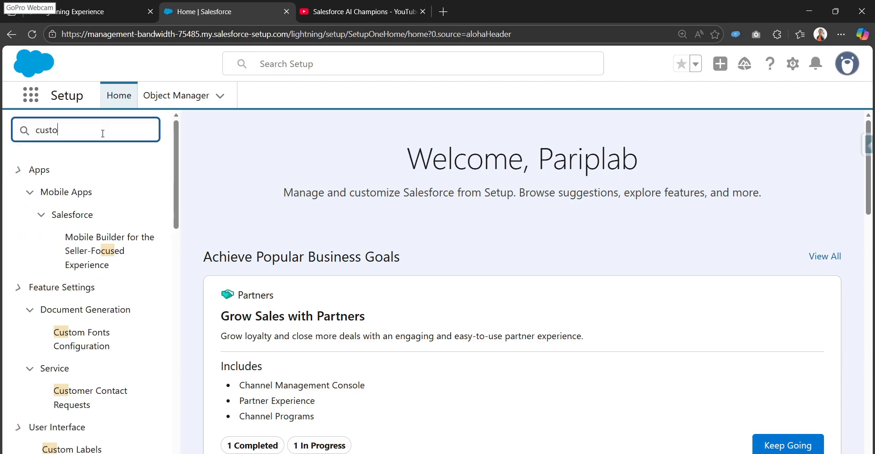
type("m m")
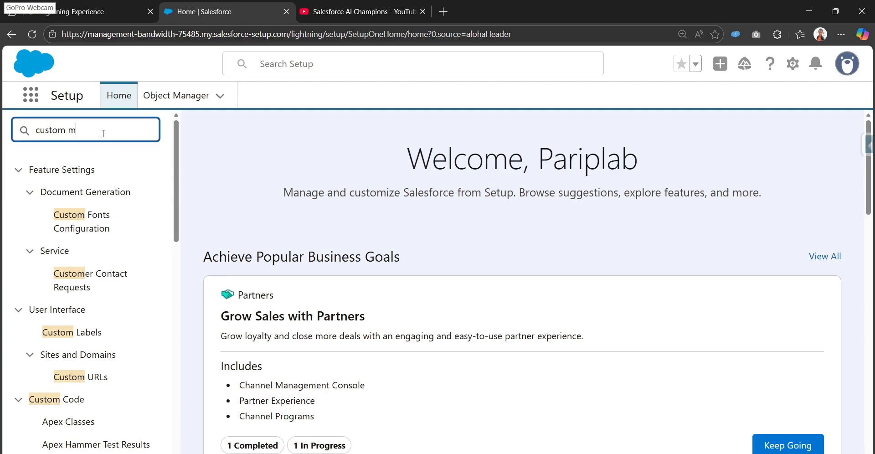
type("eta")
left_click(117, 200)
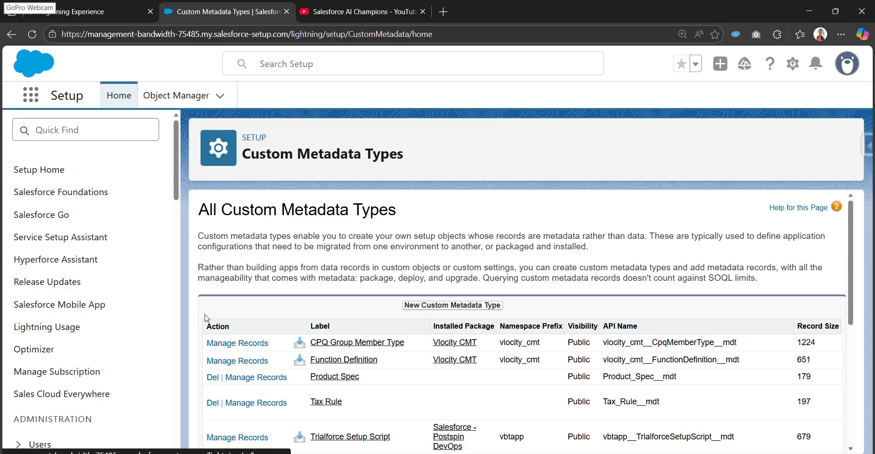
- Open the records of the Tax Rule metadata type and examine the India Tax effective date and tax percentage
scroll(228, 333, "down", 1)
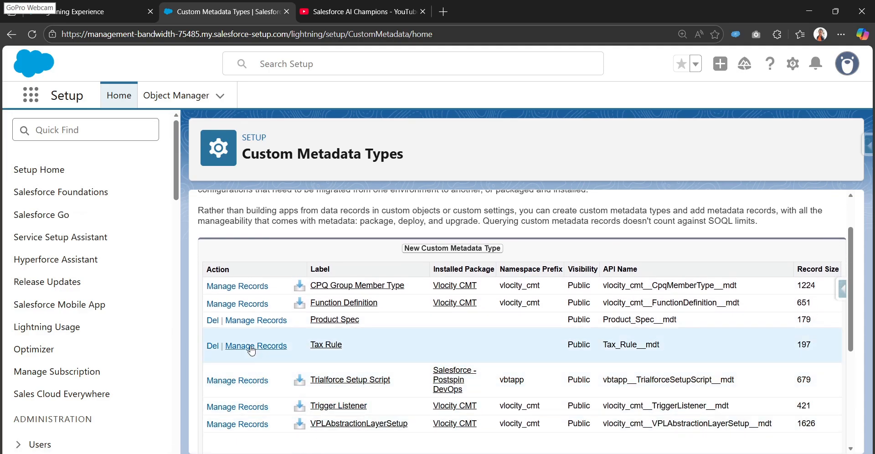
left_click(252, 348)
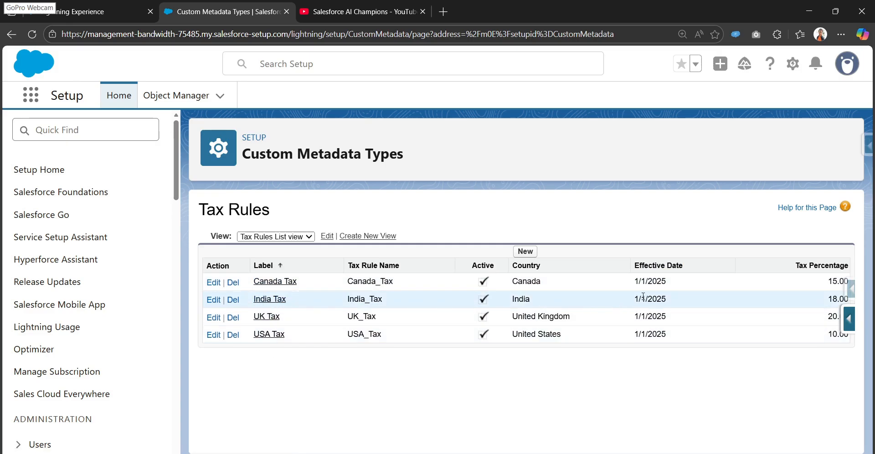
left_click_drag(634, 301, 681, 302)
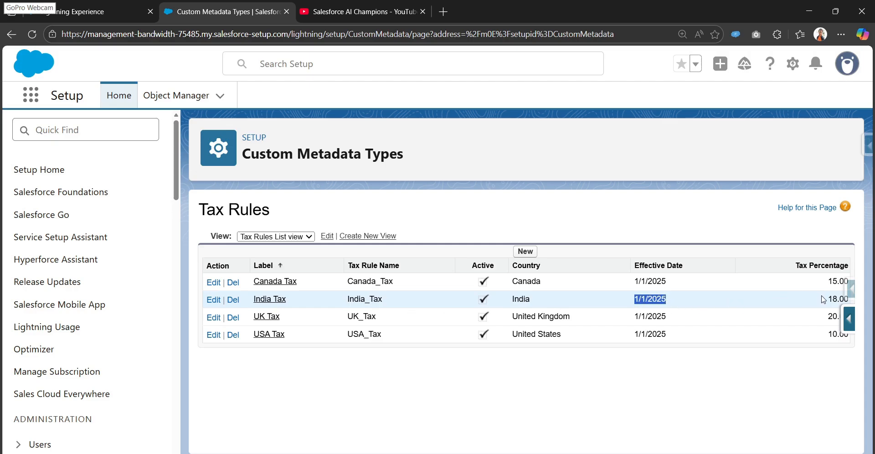
left_click_drag(825, 299, 848, 301)
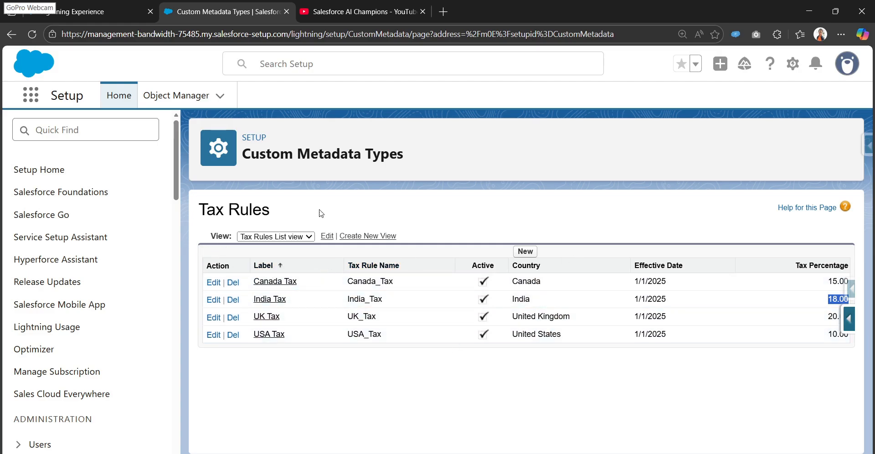
- Open the Tax Rule type definition, review its custom fields and API names, and return to its records
left_click(10, 34)
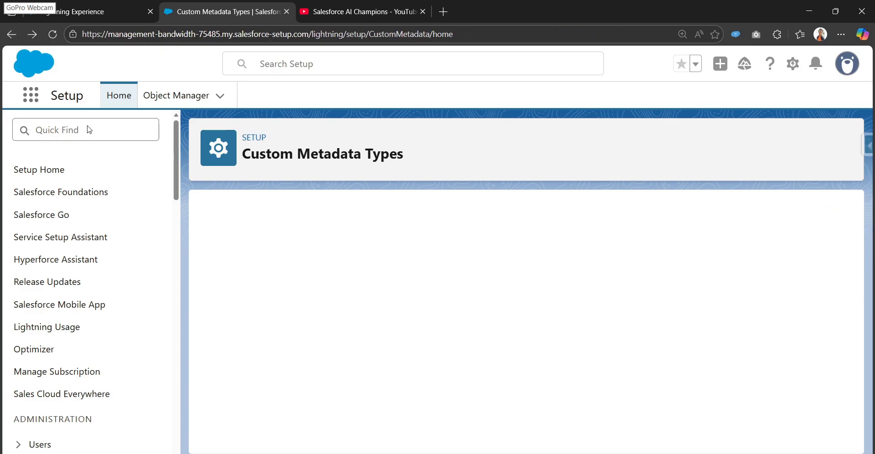
scroll(355, 369, "down", 10)
scroll(355, 369, "up", 4)
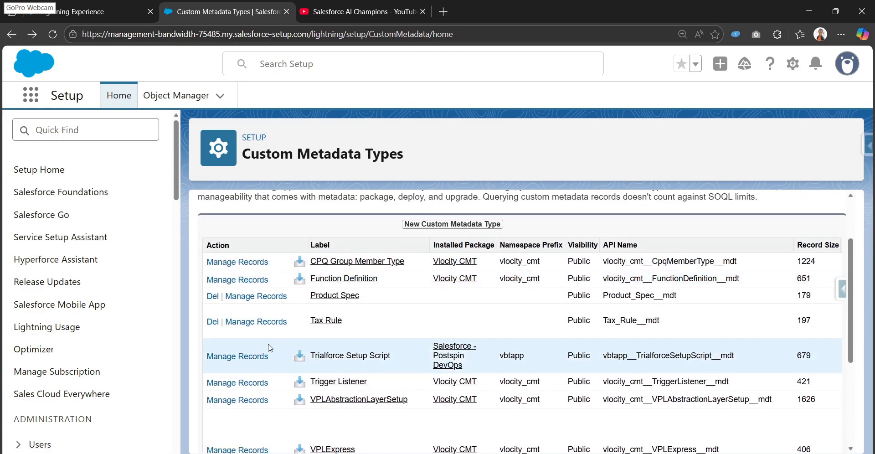
left_click(313, 323)
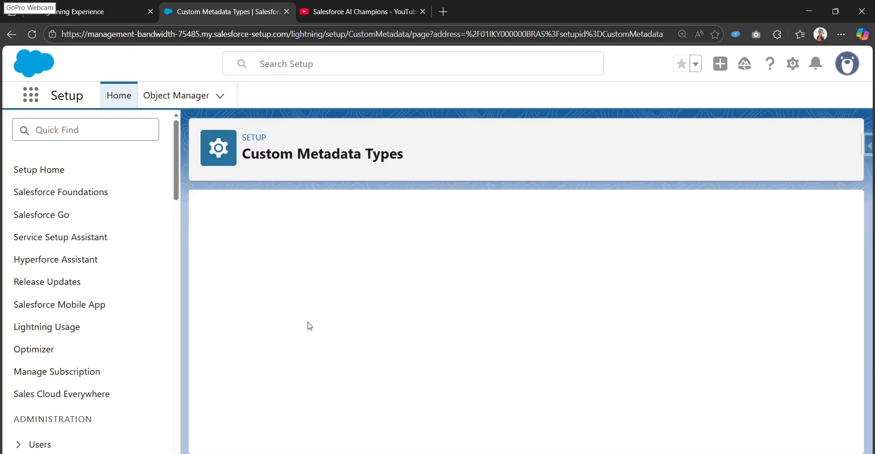
scroll(308, 322, "down", 5)
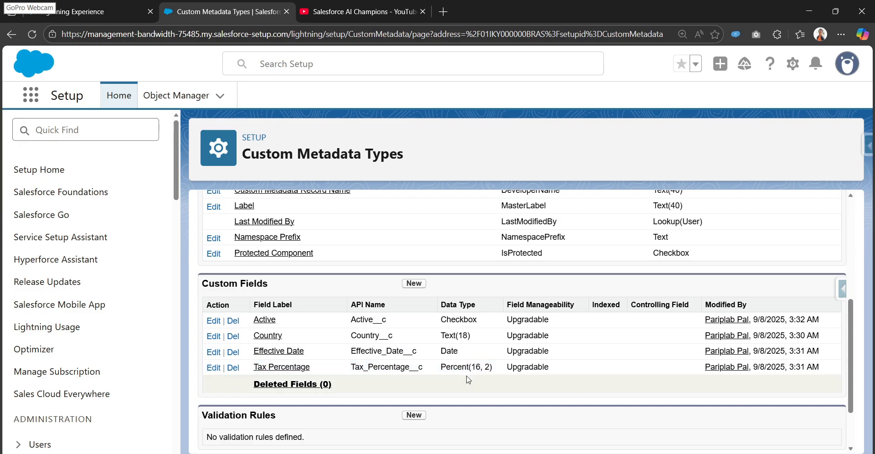
scroll(364, 306, "up", 5)
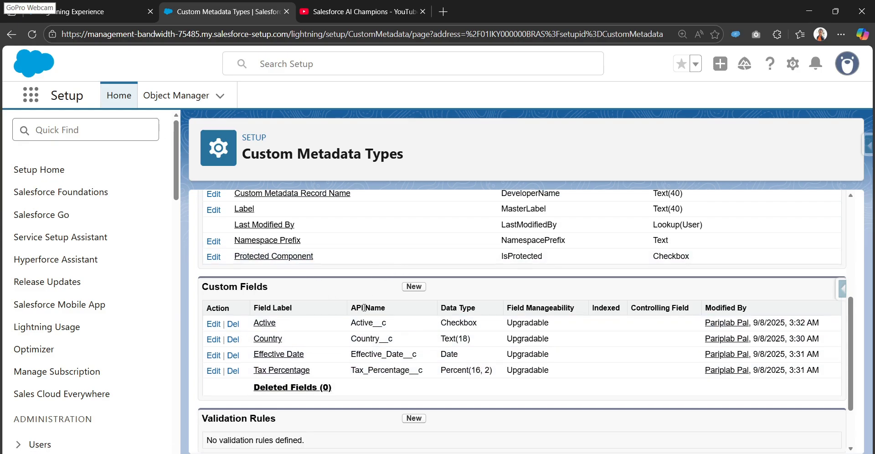
left_click(475, 267)
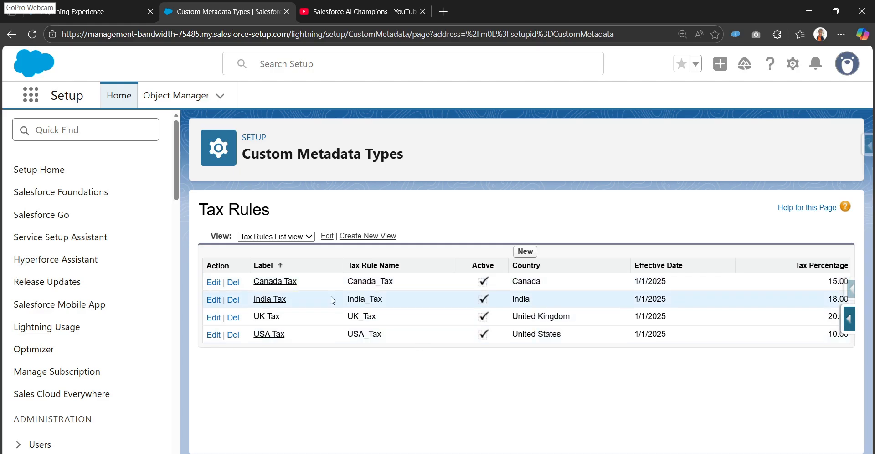
- Start a new FlexCard from the OmniStudio FlexCards list, entering "Display Custom Metadata type records" as name so the title fills in
left_click(105, 10)
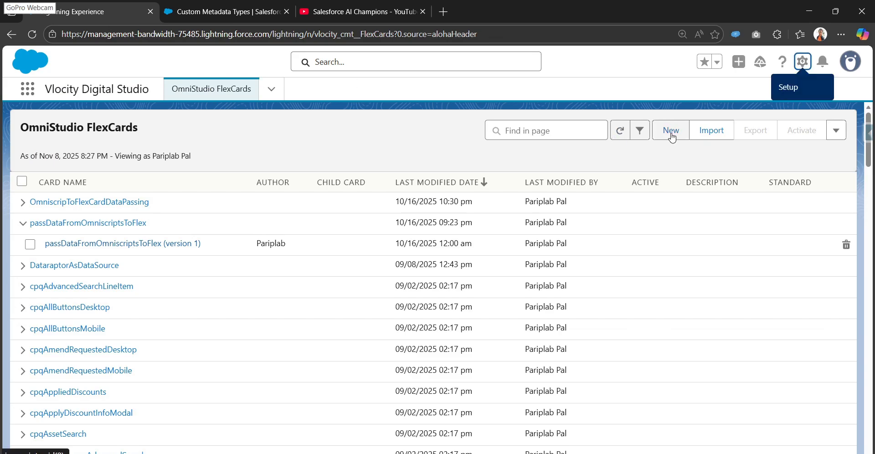
key("ctrl+plus")
left_click(631, 135)
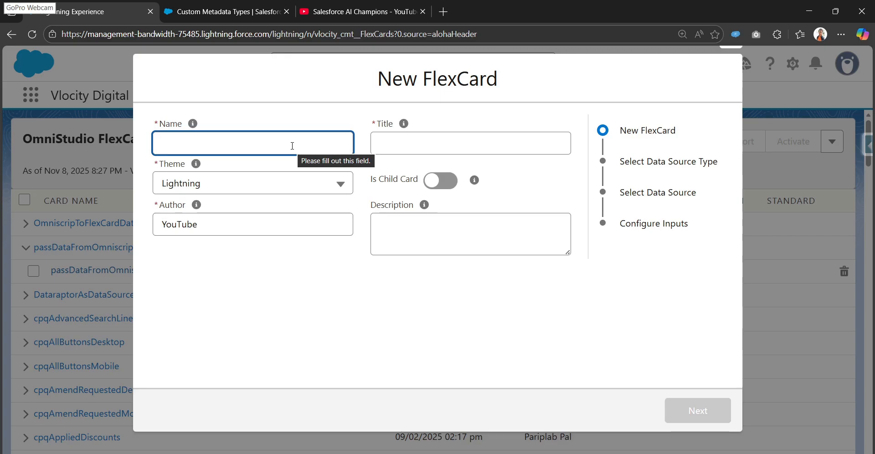
type("DIsp")
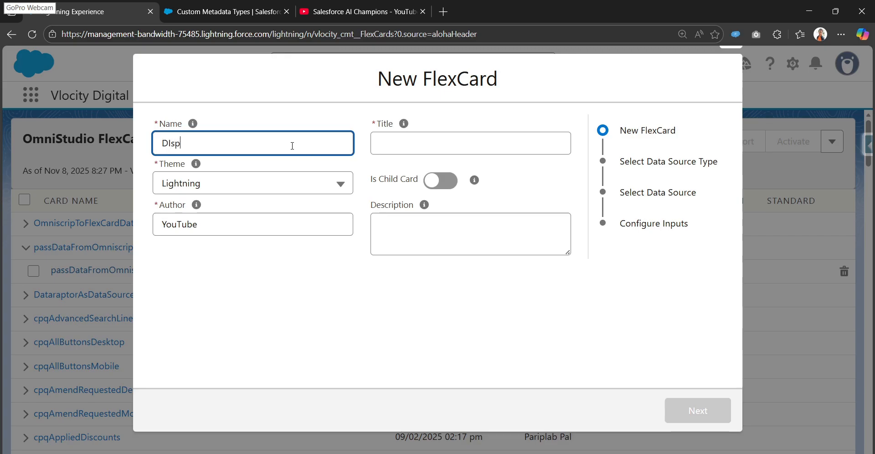
type("la")
key("BackSpace")
key("BackSpace")
key("BackSpace")
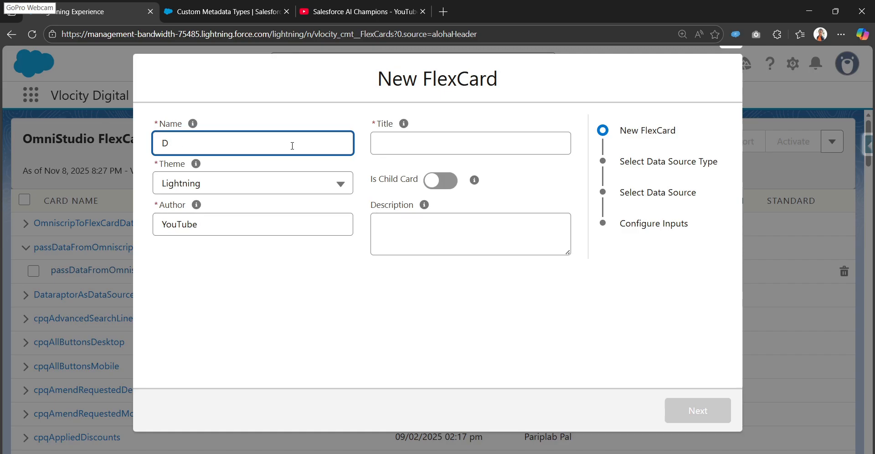
type("splay Custom Met")
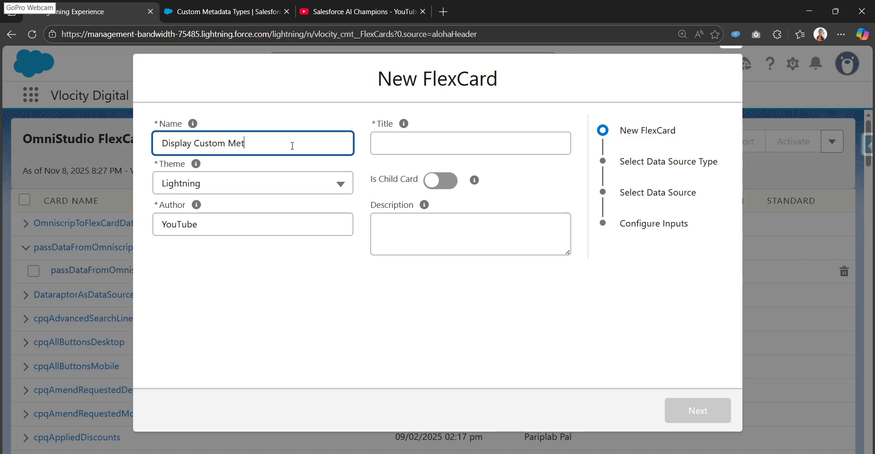
type("adata type records")
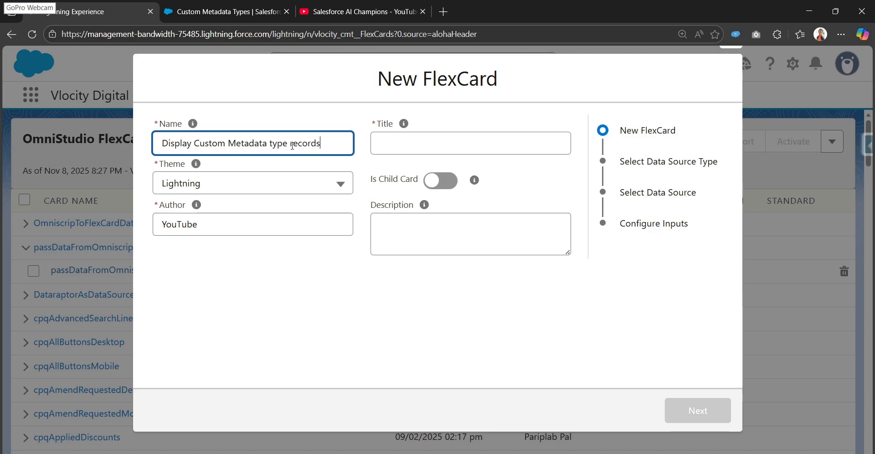
key("Tab")
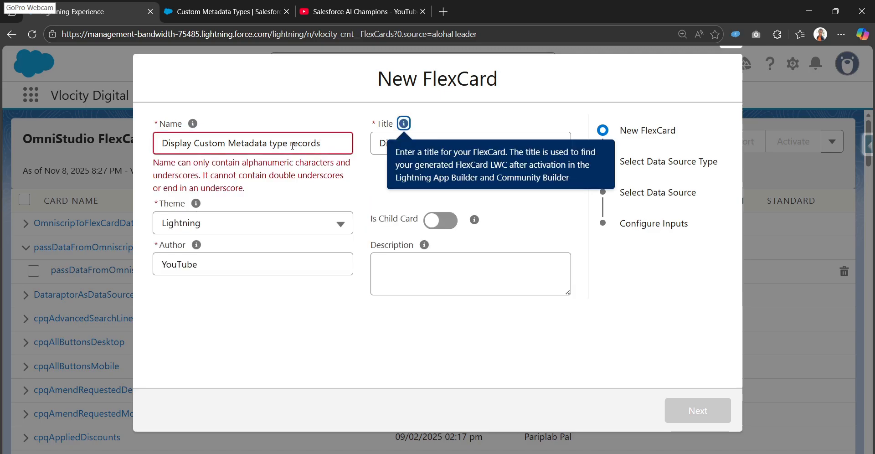
- Correct the FlexCard name to DisplayCustomMetadatatypeRecords without spaces and continue to the data source type selection
left_click(193, 143)
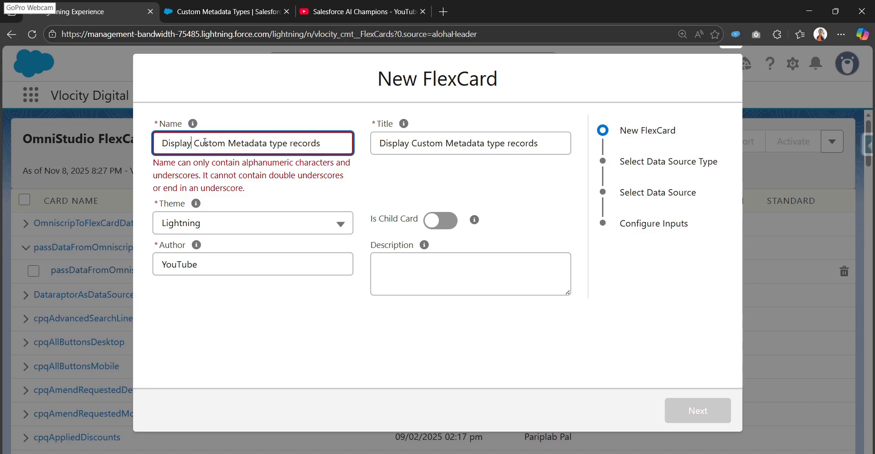
key("Delete")
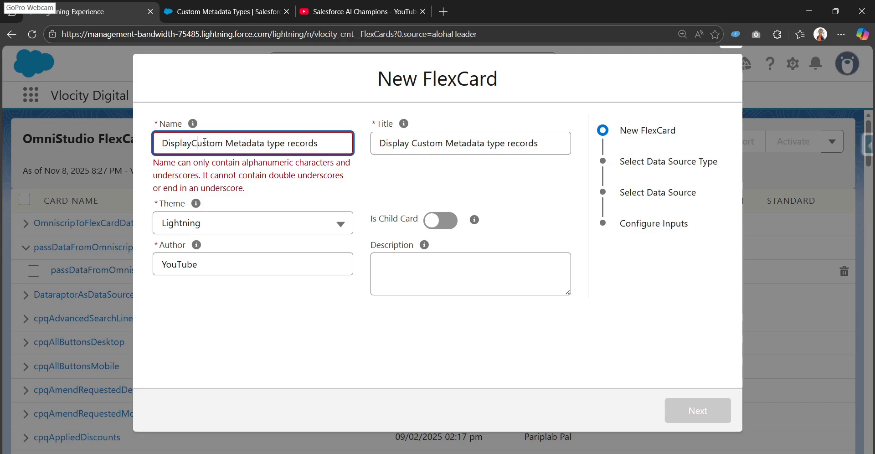
key("ctrl+Right")
key("BackSpace")
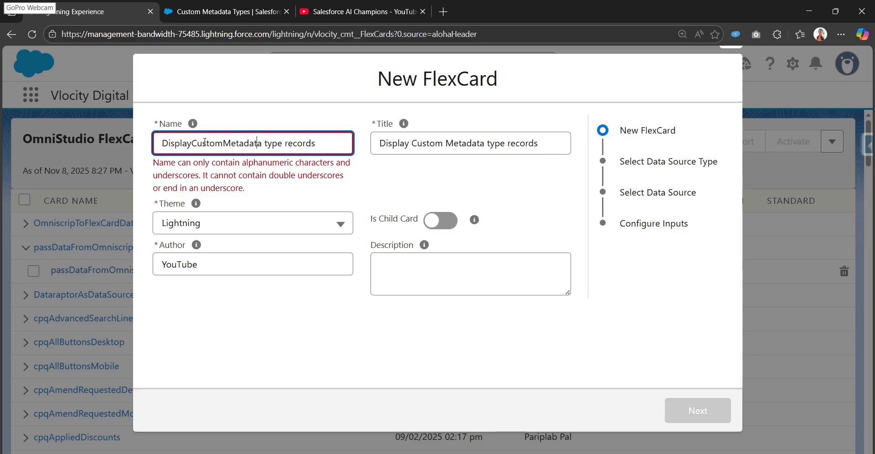
key("BackSpace")
key("BackSpace")
key("Delete")
type("R")
key("Tab")
left_click(428, 235)
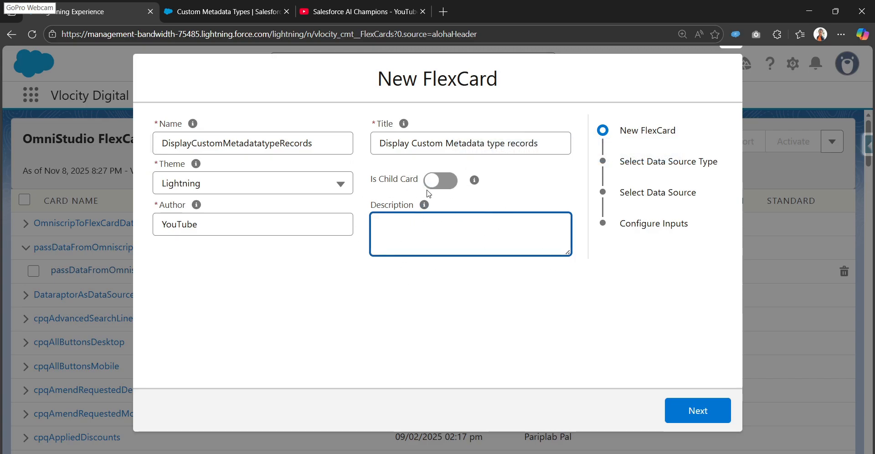
left_click(697, 411)
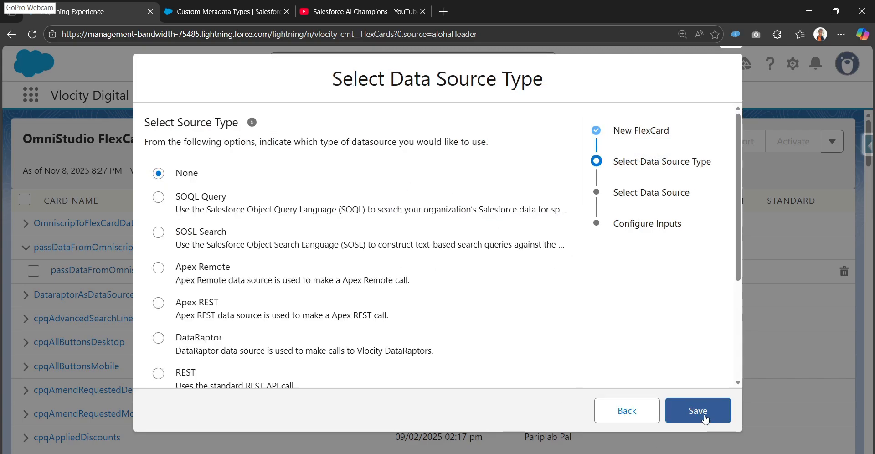
- Choose SOQL Query as the FlexCard's data source type and continue to the query entry
scroll(268, 246, "down", 1)
scroll(267, 247, "down", 2)
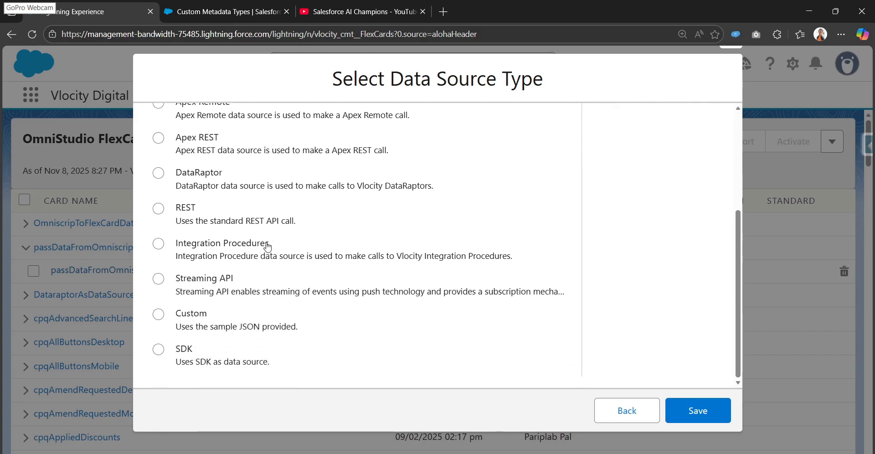
scroll(267, 246, "up", 4)
left_click(208, 207)
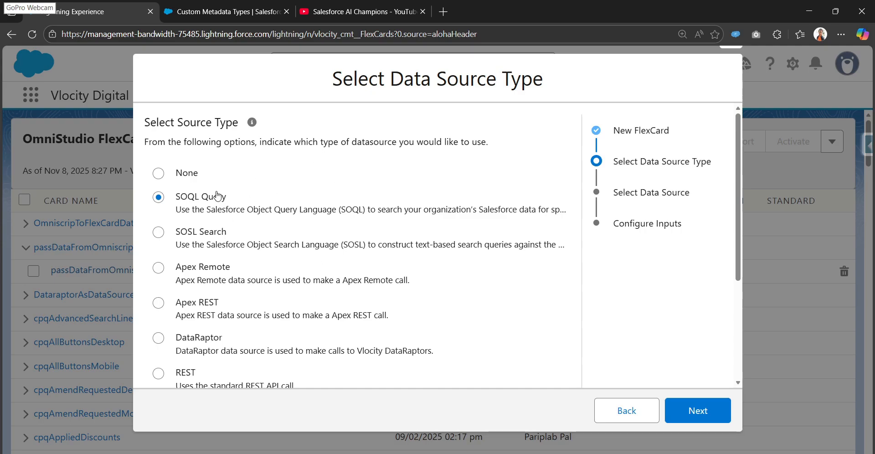
left_click(719, 414)
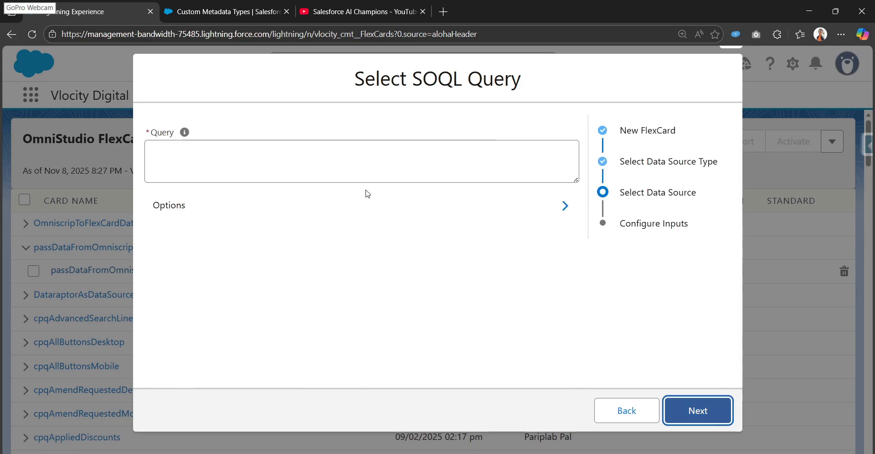
- Paste the query "select id,Country__c, Tax_Percentage__c, Effective_Date__c from Tax_Rule__mdt" as the FlexCard's SOQL query
mouse_move(182, 134)
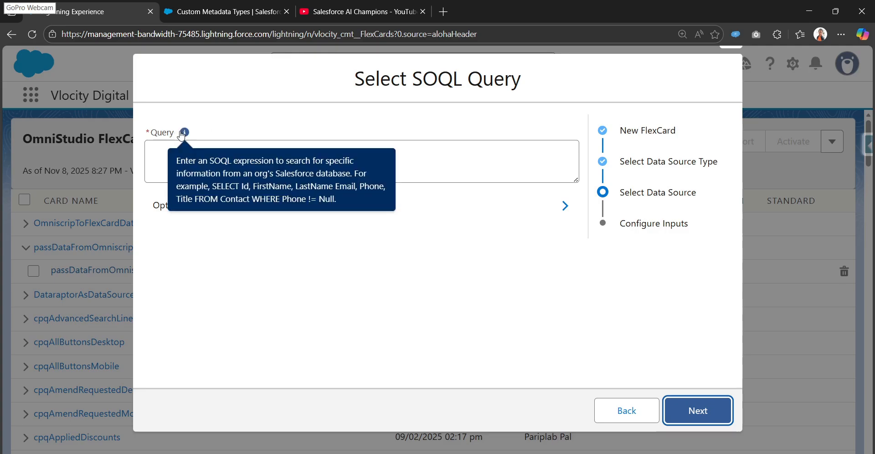
left_click(170, 146)
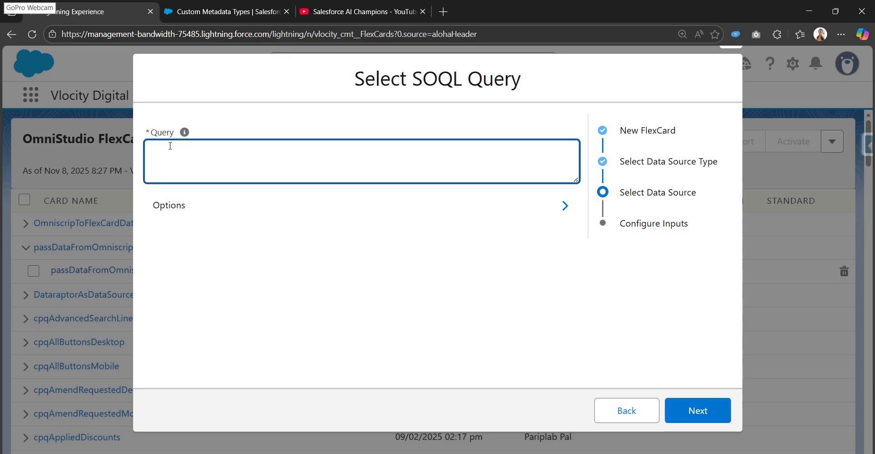
type("select id,Country__c, Tax_Percentage__c, Effective_Date__c from Tax_Rule__mdt")
- Check the query's field names and the Tax_Rule__mdt object name, and continue to the inputs configuration
left_click_drag(472, 155, 155, 158)
left_click(232, 156)
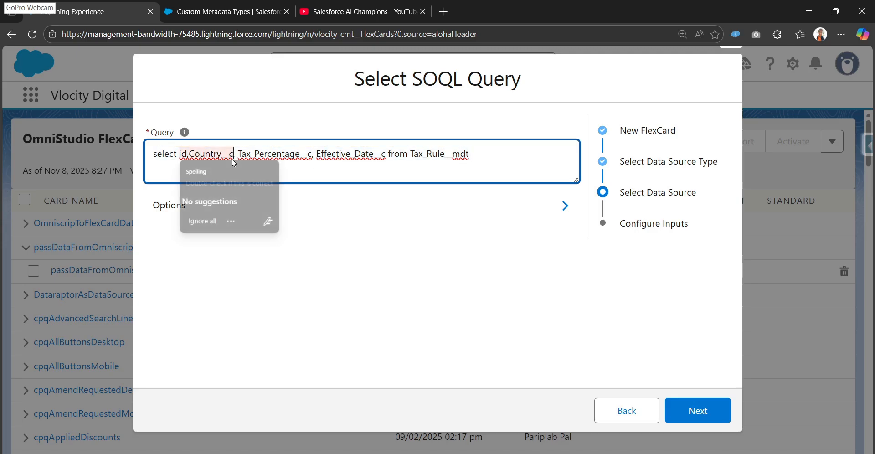
left_click(272, 154)
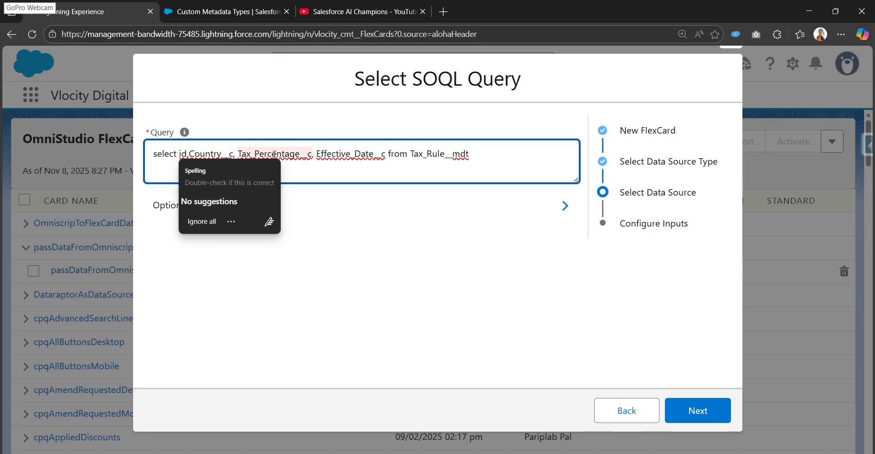
left_click(345, 154)
left_click_drag(411, 154, 467, 155)
left_click(473, 154)
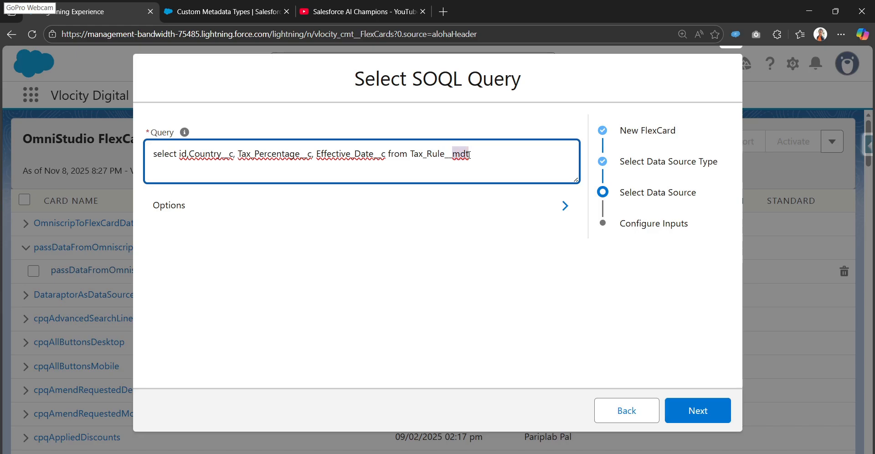
mouse_move(469, 155)
left_mouse_down()
mouse_move(454, 156)
mouse_move(469, 157)
left_mouse_up()
left_click(475, 156)
left_click(472, 156)
left_click(472, 156)
left_click(722, 417)
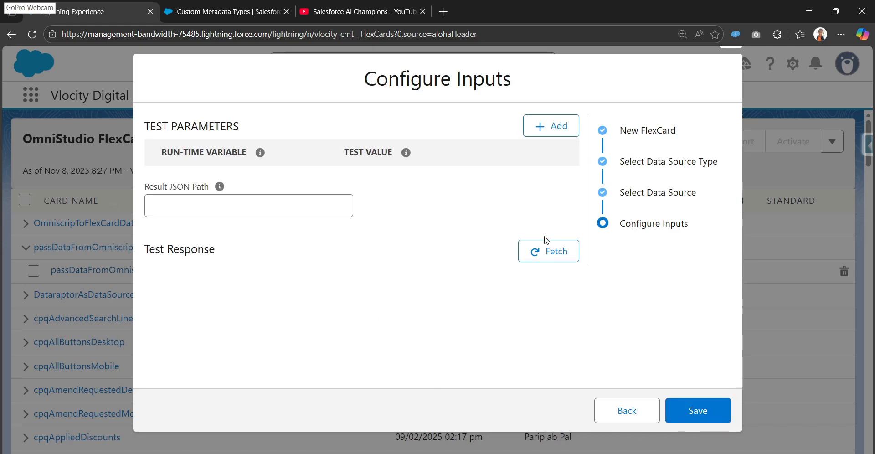
- Fetch the query's test response, check it in JSON and table form, and save the new FlexCard
left_click(558, 254)
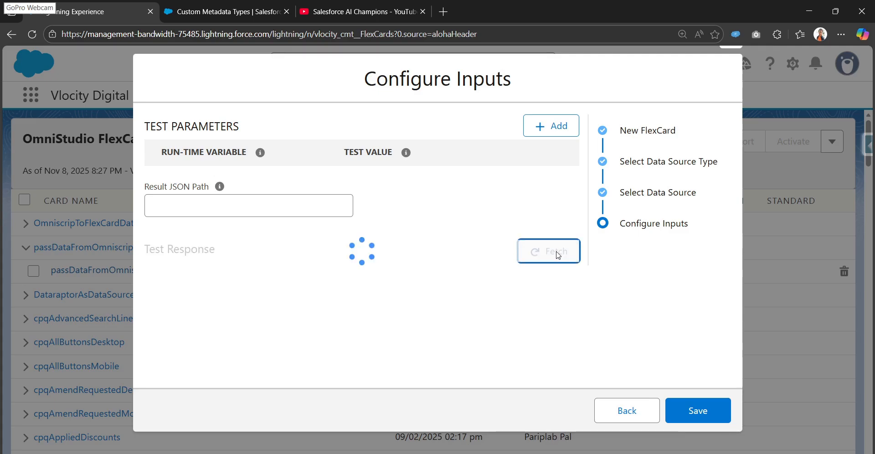
scroll(387, 298, "down", 2)
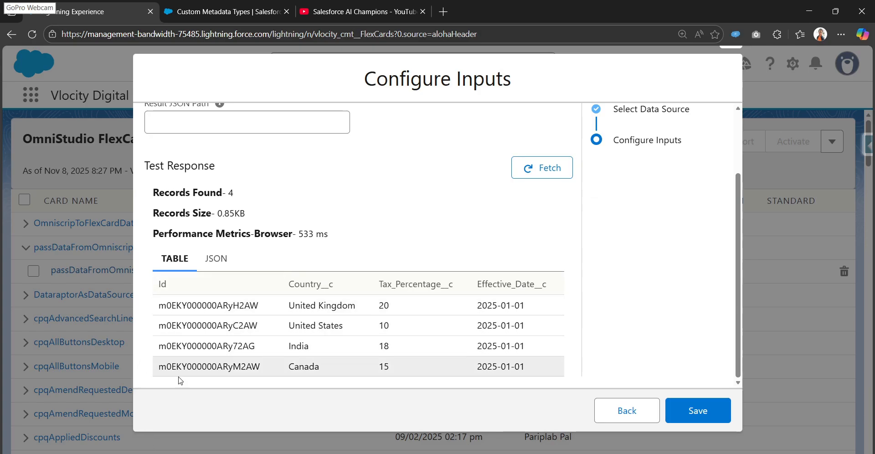
left_click(226, 268)
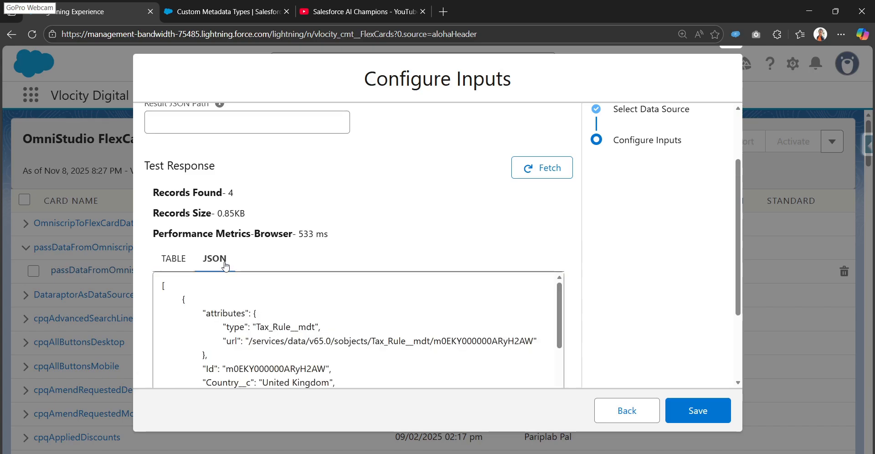
scroll(175, 319, "down", 4)
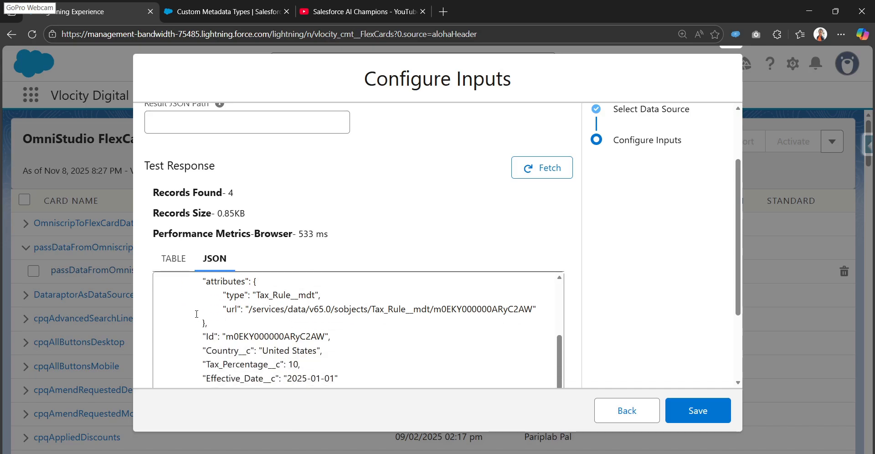
scroll(202, 321, "down", 6)
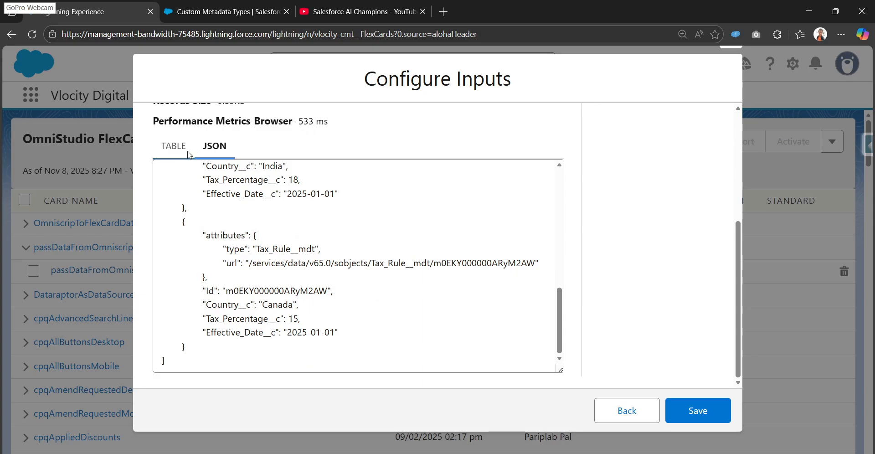
left_click(179, 151)
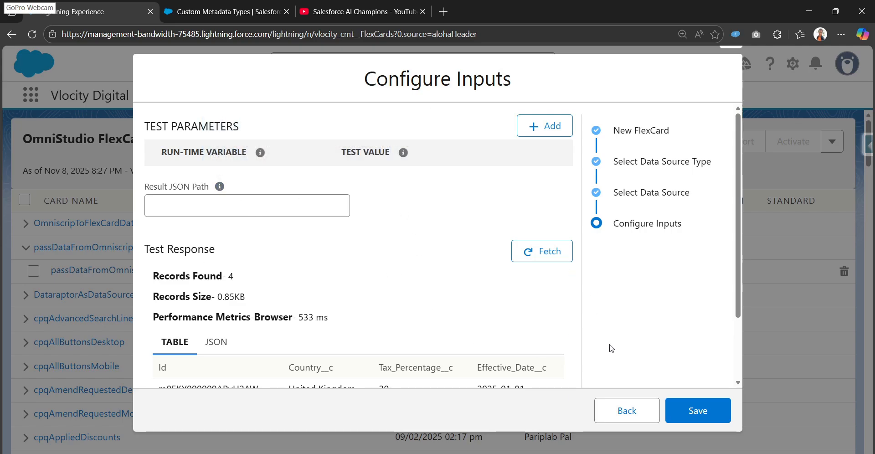
left_click(694, 416)
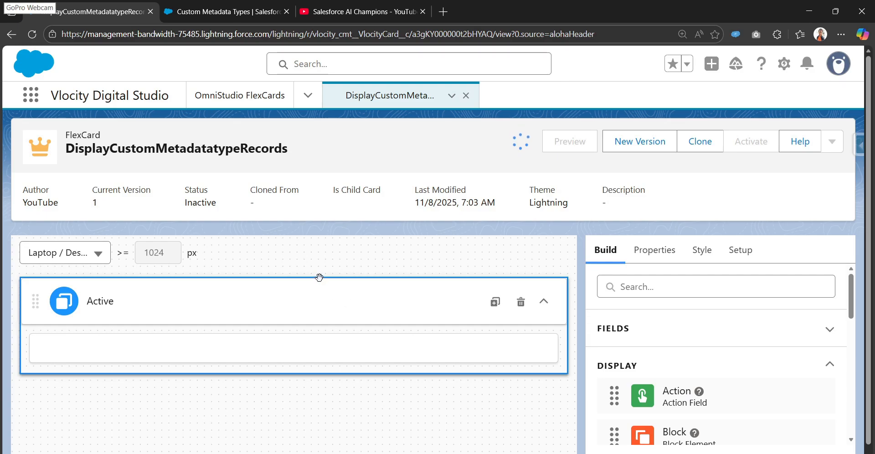
- Search the build elements for "data" and place a Datatable element inside the FlexCard's Active state
scroll(342, 276, "down", 1)
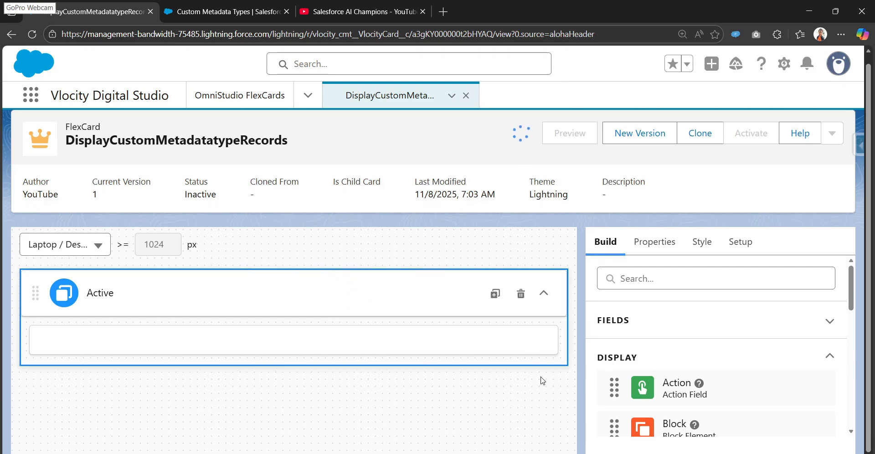
left_click(682, 280)
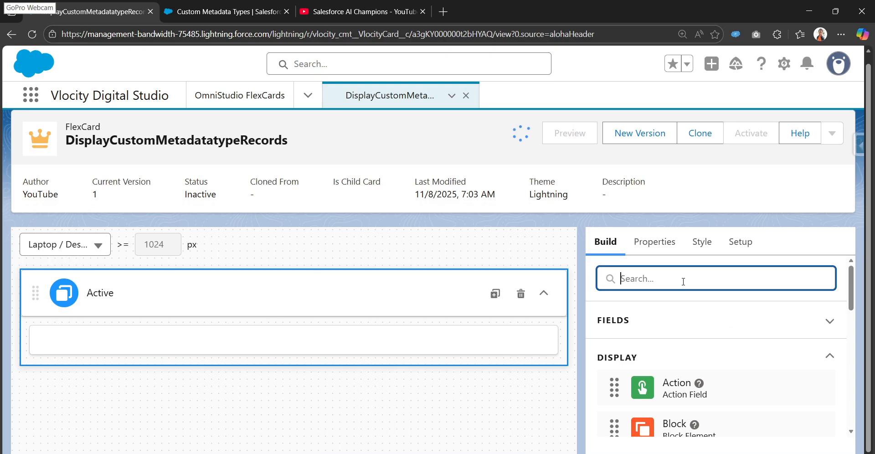
type("da")
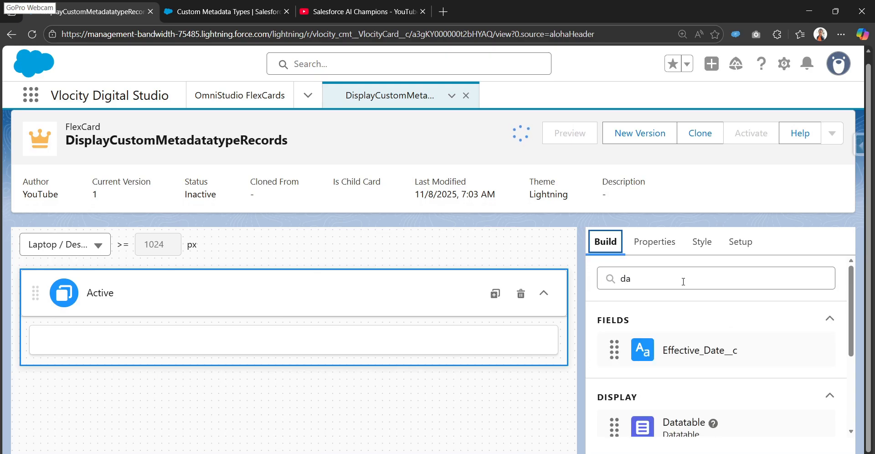
left_click(697, 281)
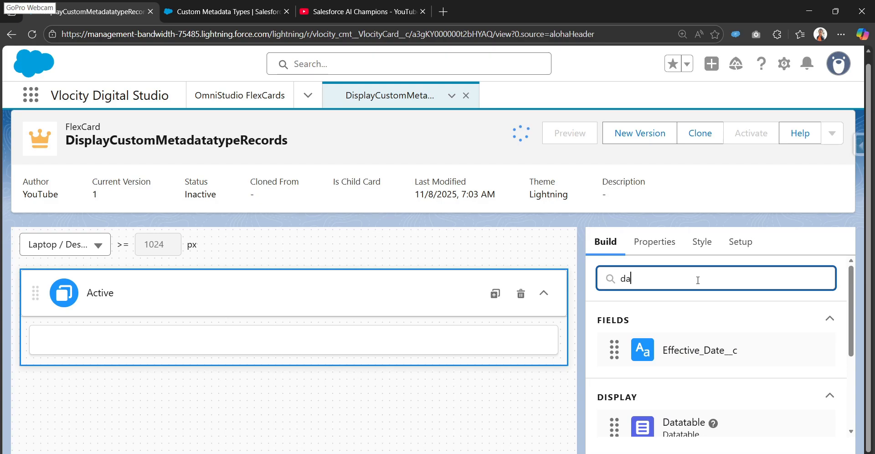
type("t")
left_click(678, 271)
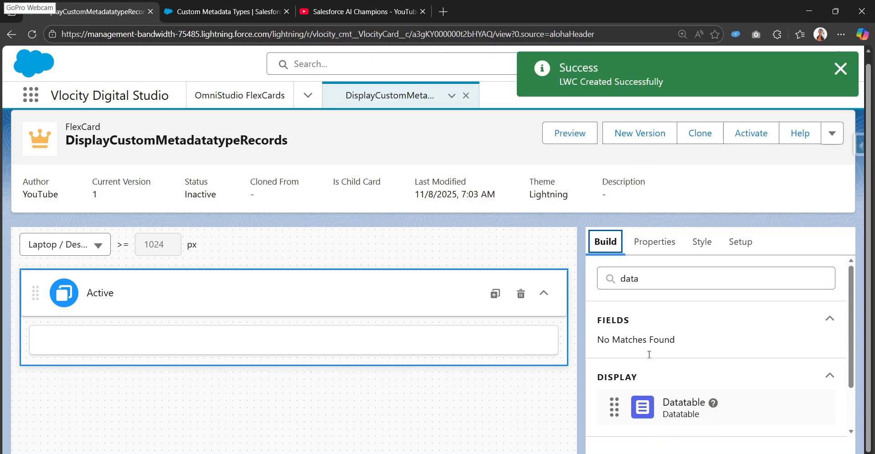
left_click_drag(670, 417, 196, 344)
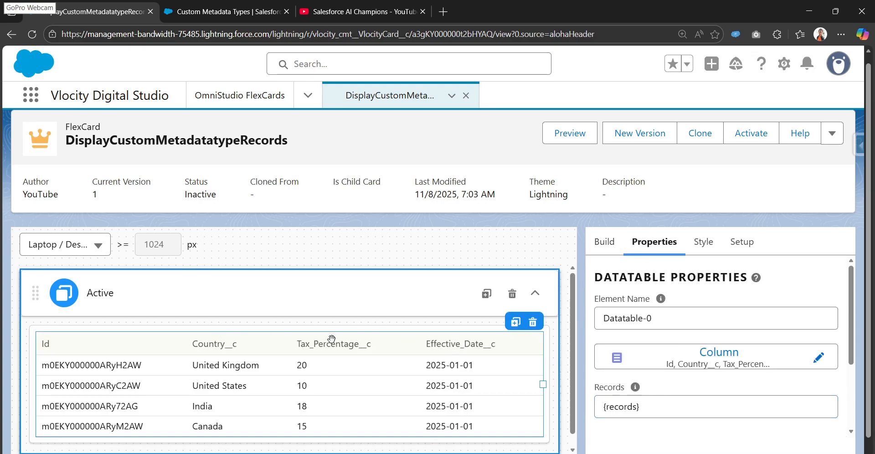
scroll(332, 338, "down", 1)
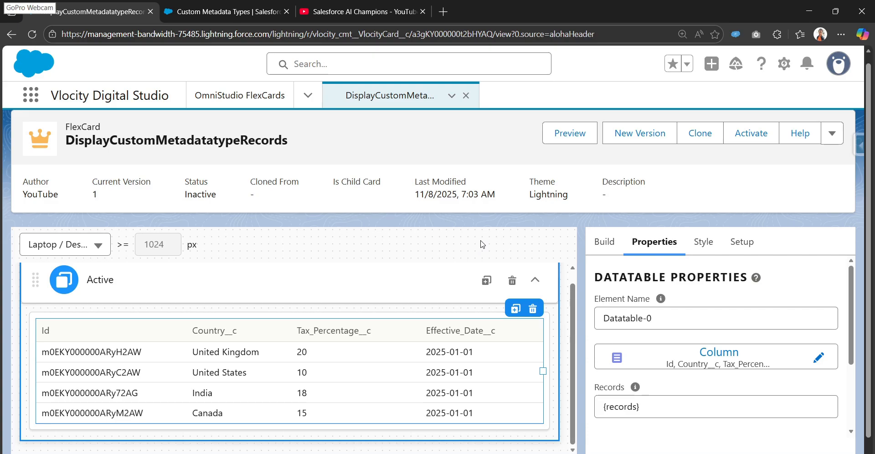
scroll(360, 433, "up", 1)
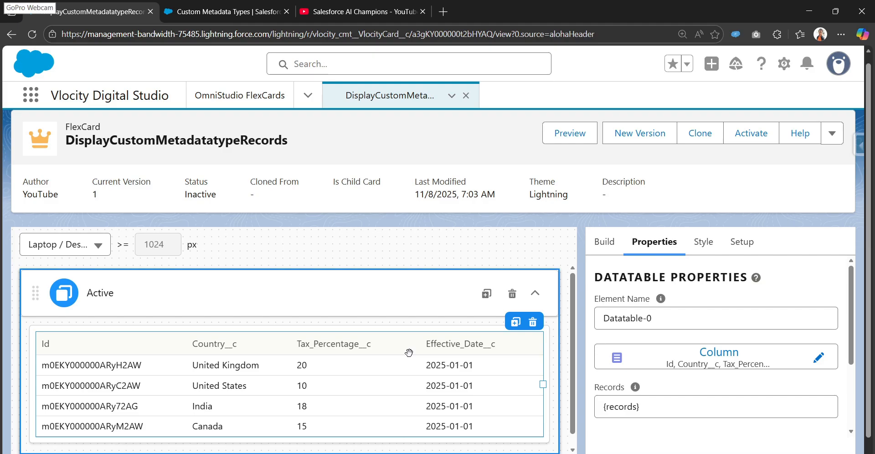
scroll(409, 349, "down", 1)
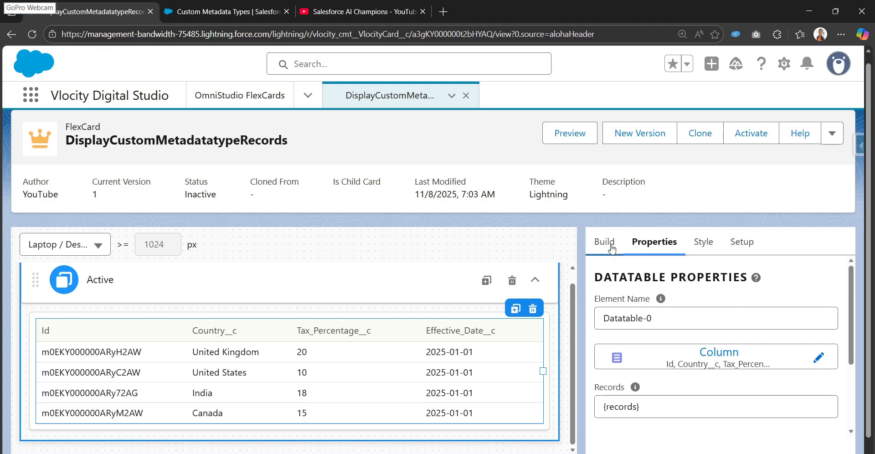
- Preview the FlexCard with the Data JSON pane hidden and examine how the tax rule tables are rendered
left_click(570, 133)
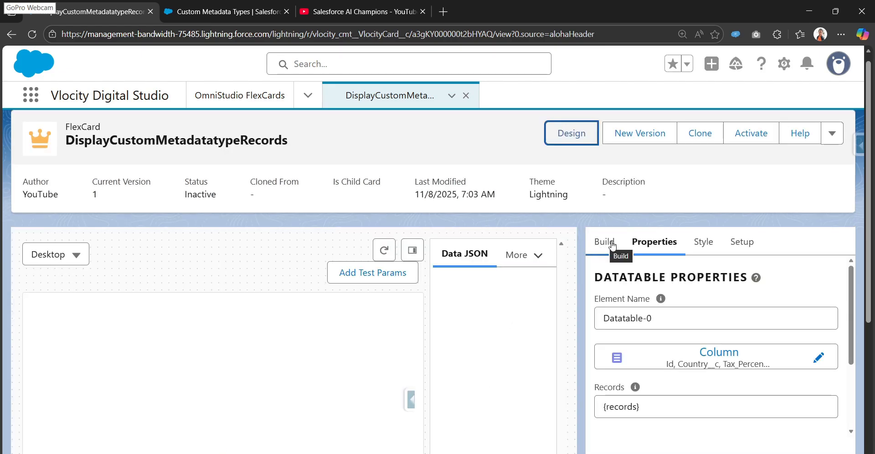
left_click(413, 250)
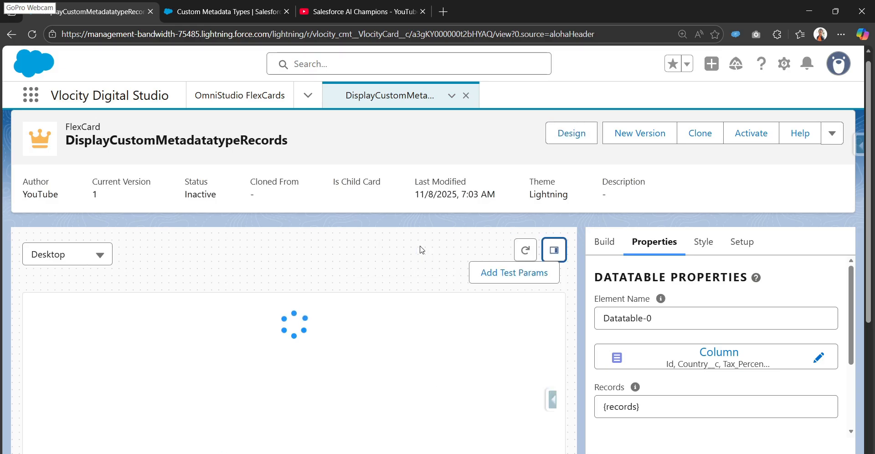
scroll(403, 354, "down", 2)
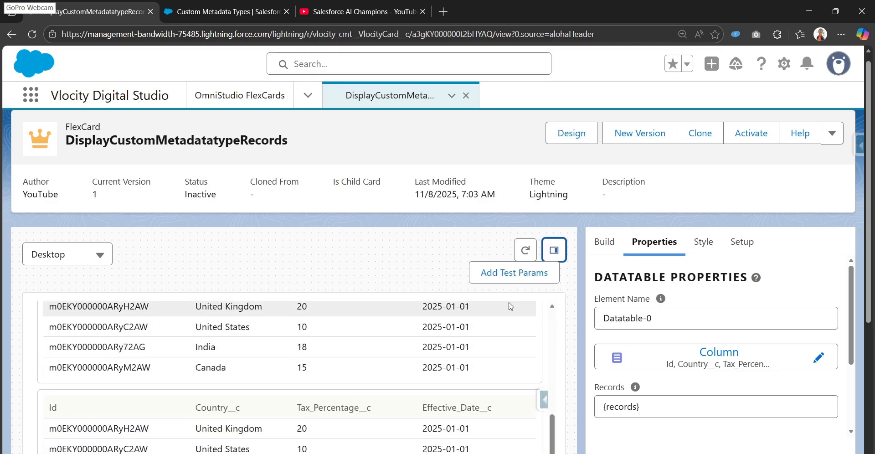
scroll(511, 307, "down", 4)
scroll(435, 354, "up", 8)
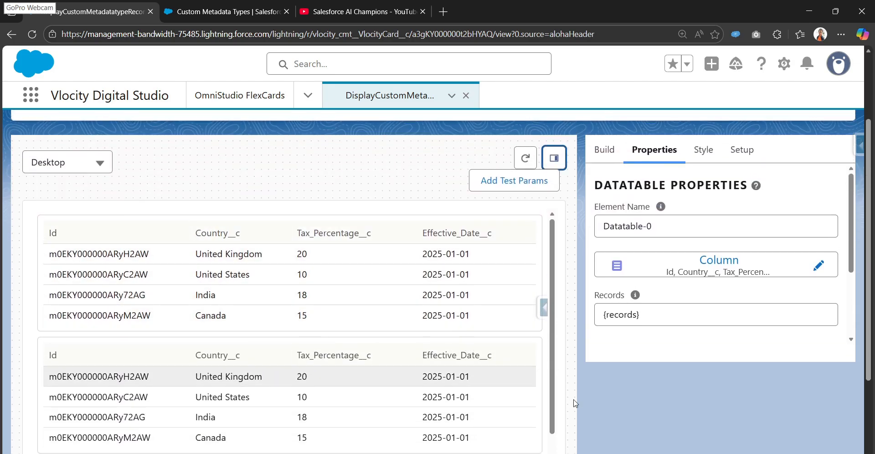
scroll(322, 358, "down", 5)
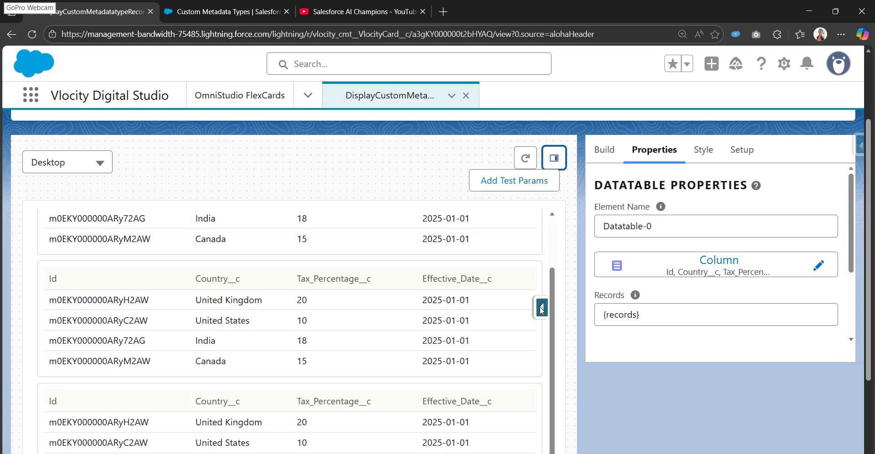
scroll(494, 358, "up", 10)
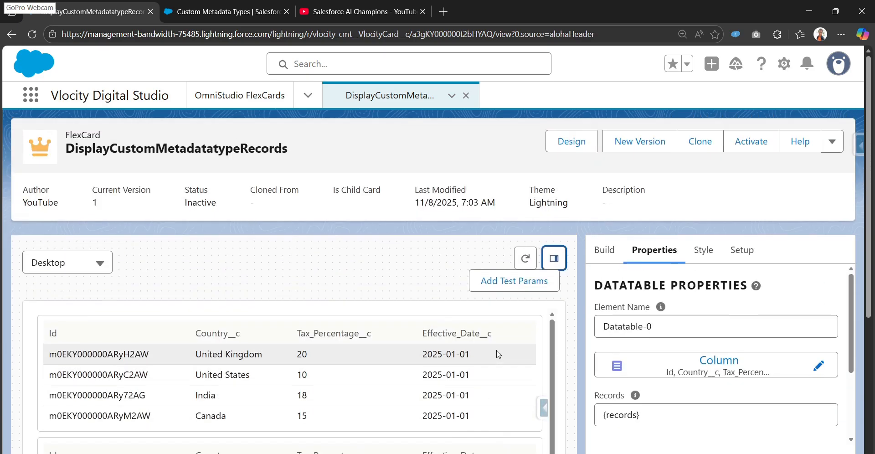
scroll(320, 353, "down", 2)
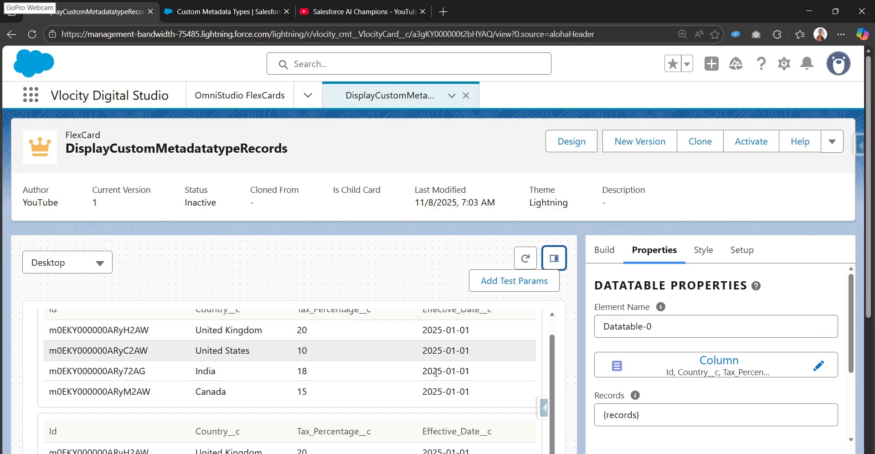
scroll(376, 418, "down", 5)
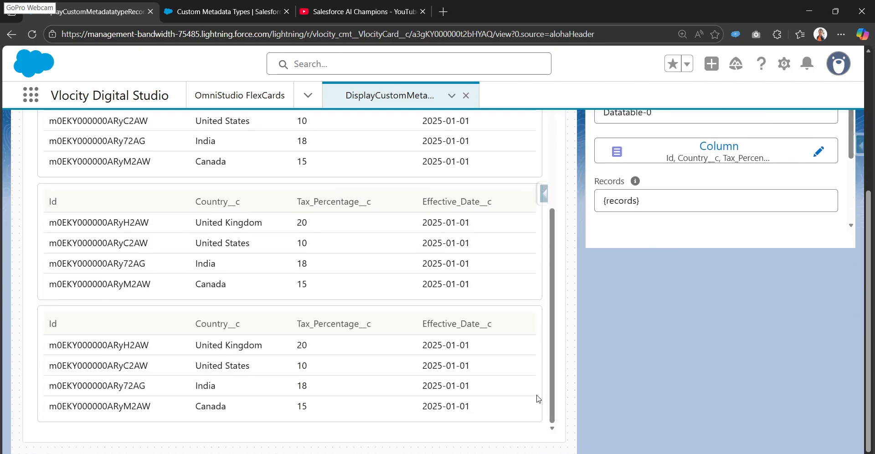
scroll(606, 303, "up", 5)
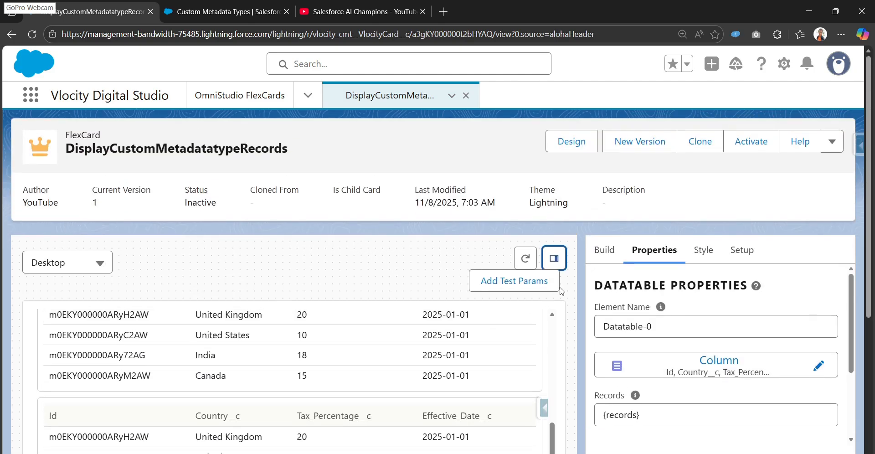
- Disable Repeat Records in the FlexCard's repeat options
left_click(607, 250)
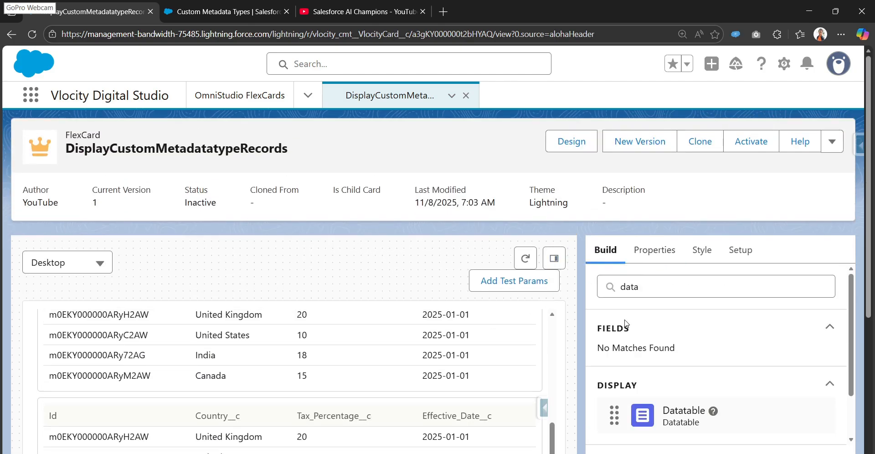
left_click(740, 250)
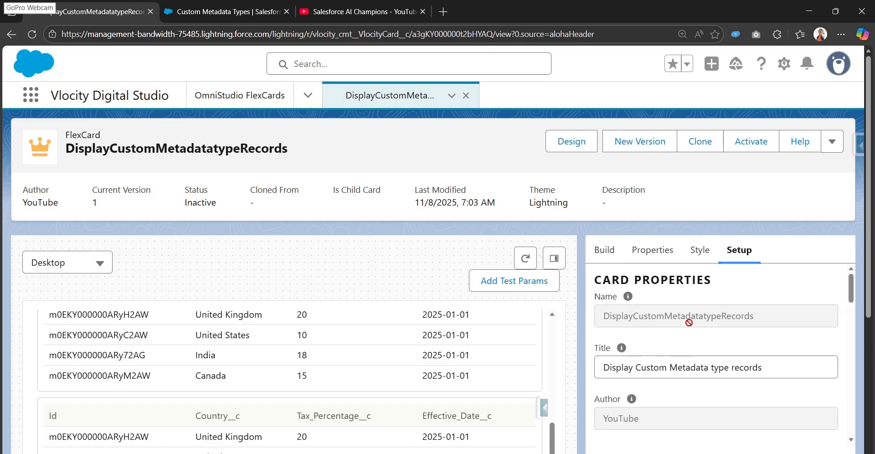
scroll(687, 328, "down", 5)
scroll(617, 323, "down", 3)
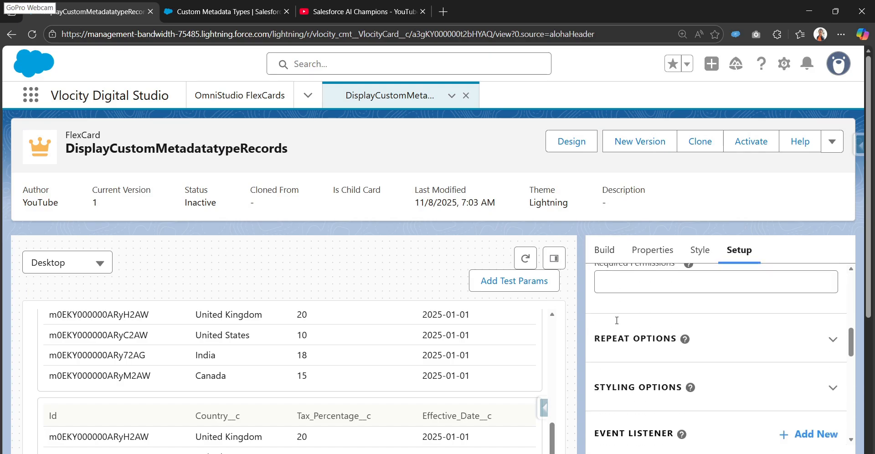
left_click(627, 339)
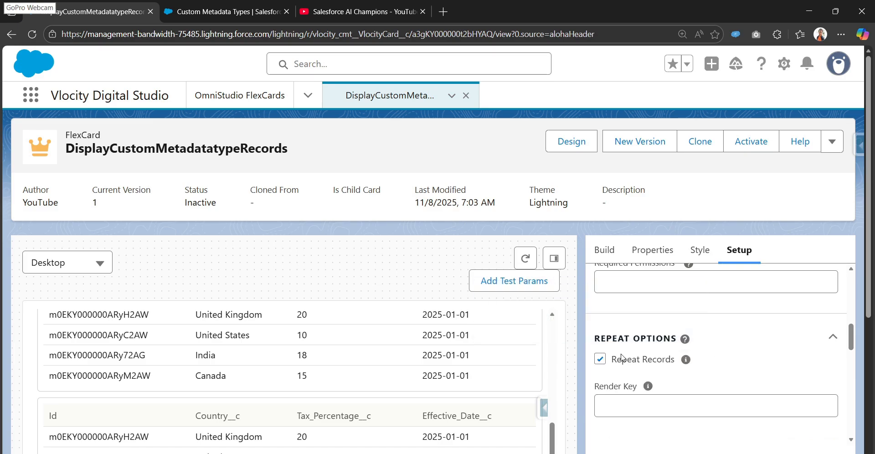
left_click(601, 360)
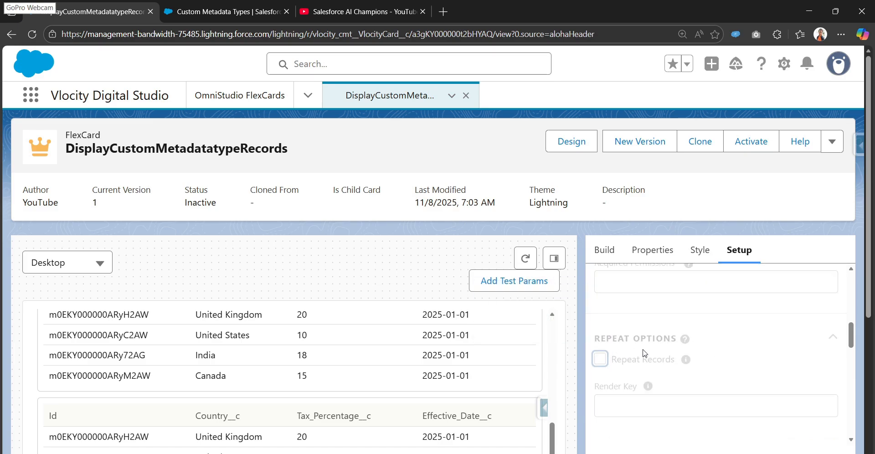
- Return to the design view, reopen the preview without the Data JSON pane, and check whether the datatable still repeats
left_click(572, 143)
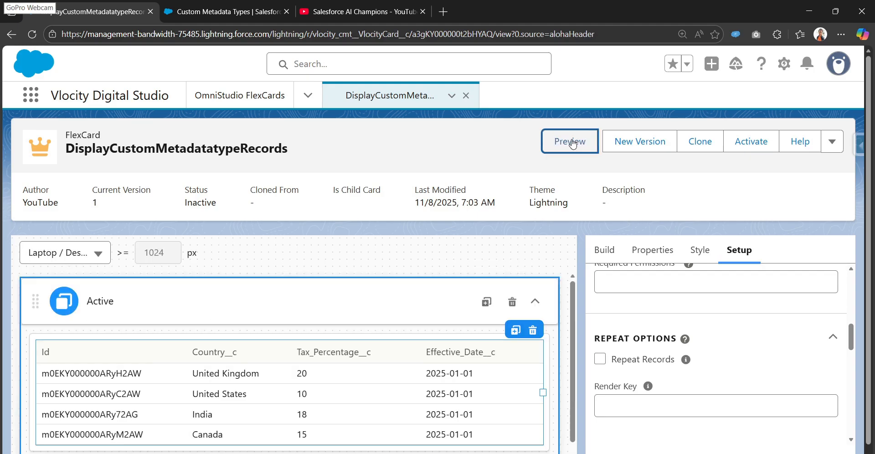
left_click(572, 144)
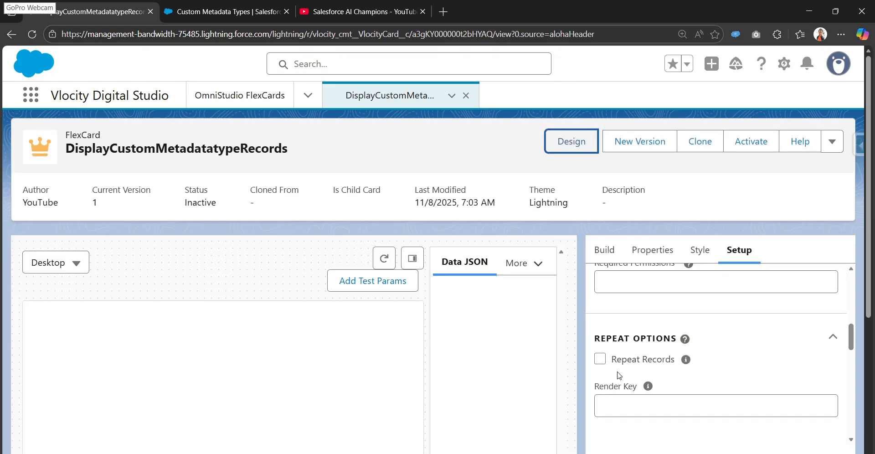
left_click(413, 258)
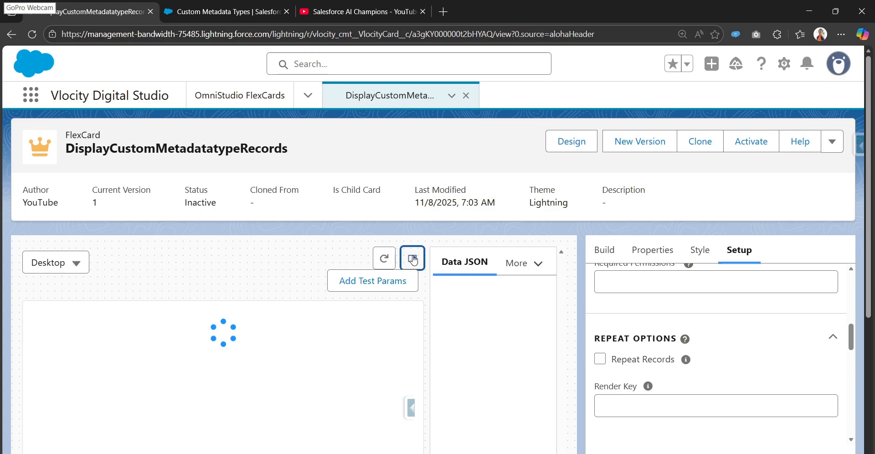
scroll(396, 329, "down", 4)
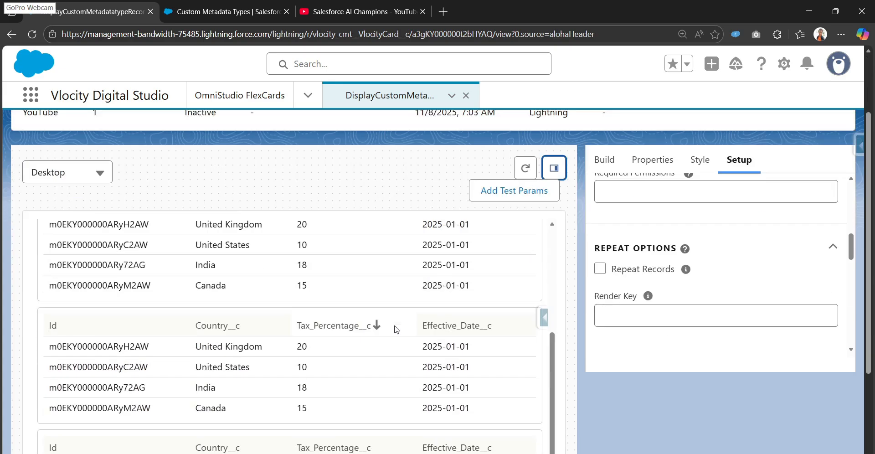
scroll(395, 328, "up", 4)
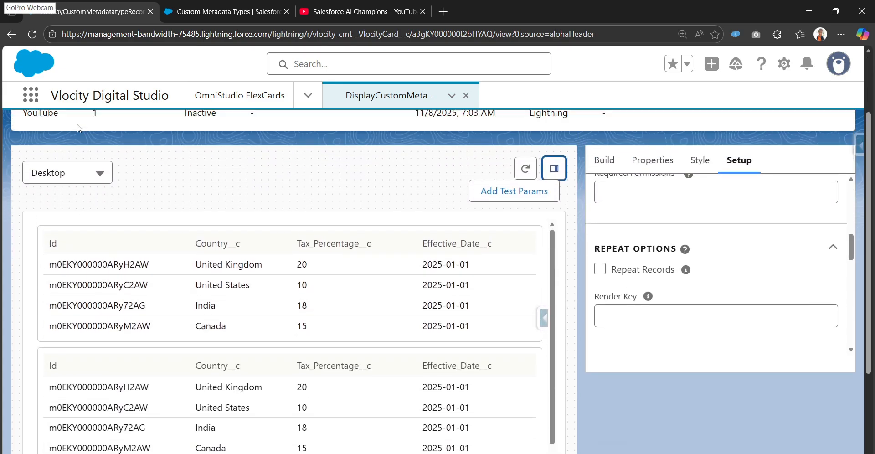
- Reload the FlexCard page, reopen the preview and check whether the datatable still repeats
left_click(32, 34)
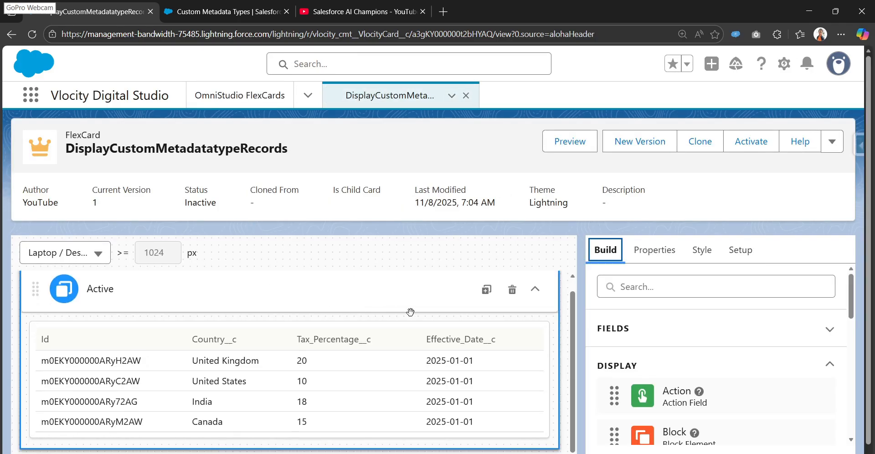
left_click(571, 140)
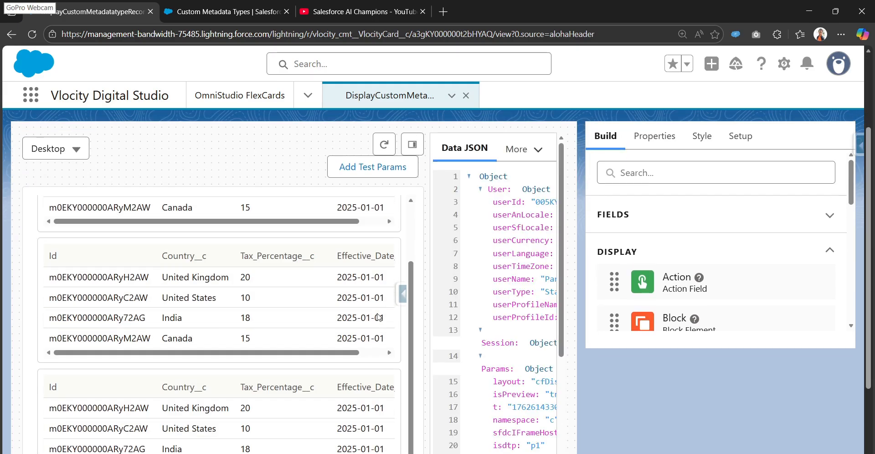
scroll(432, 334, "down", 3)
scroll(432, 334, "up", 5)
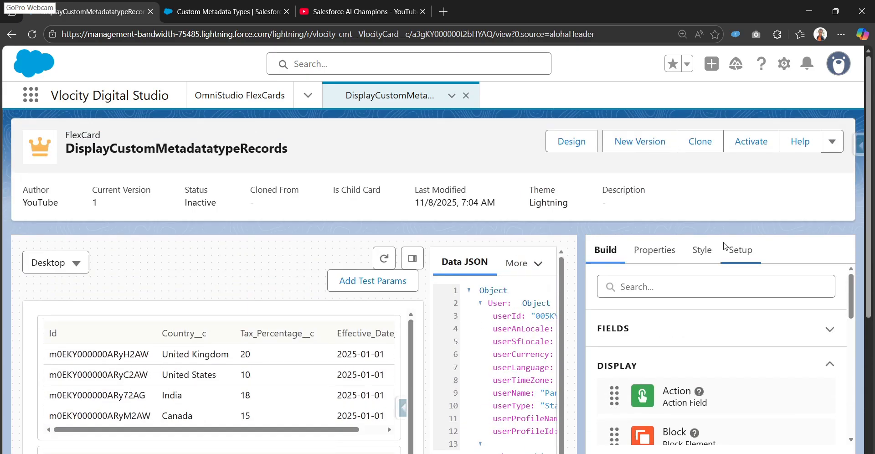
- Activate the FlexCard and save its publish options with App Page, Home Page and Record Page as targets
left_click(743, 142)
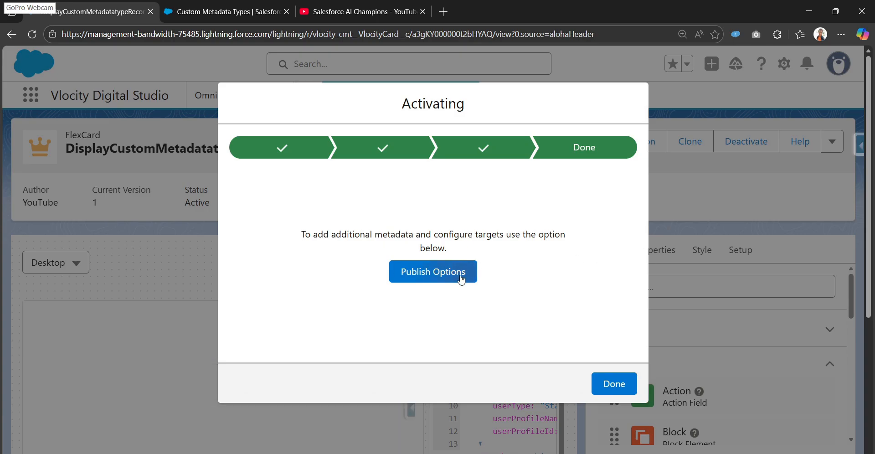
left_click(460, 274)
scroll(287, 330, "down", 5)
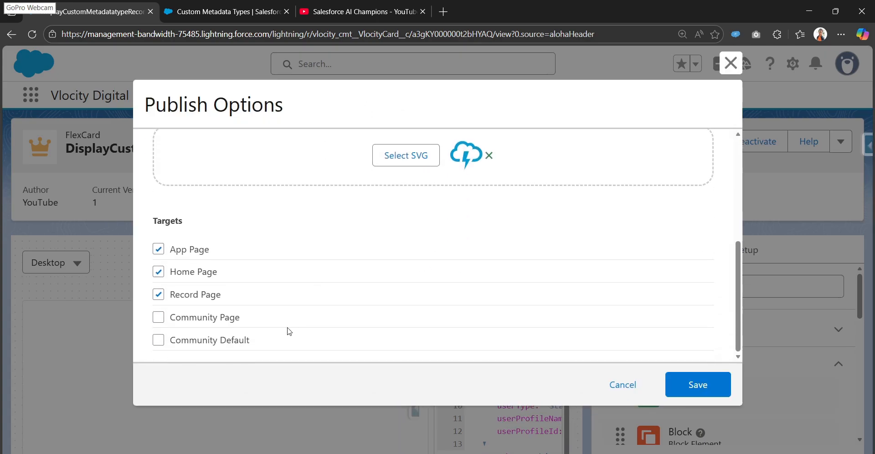
scroll(411, 288, "up", 3)
scroll(287, 264, "down", 3)
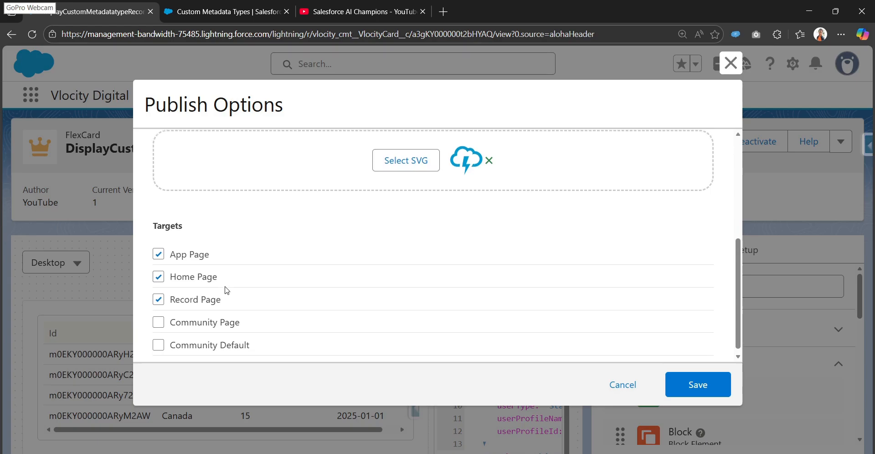
scroll(255, 270, "up", 5)
scroll(257, 271, "down", 5)
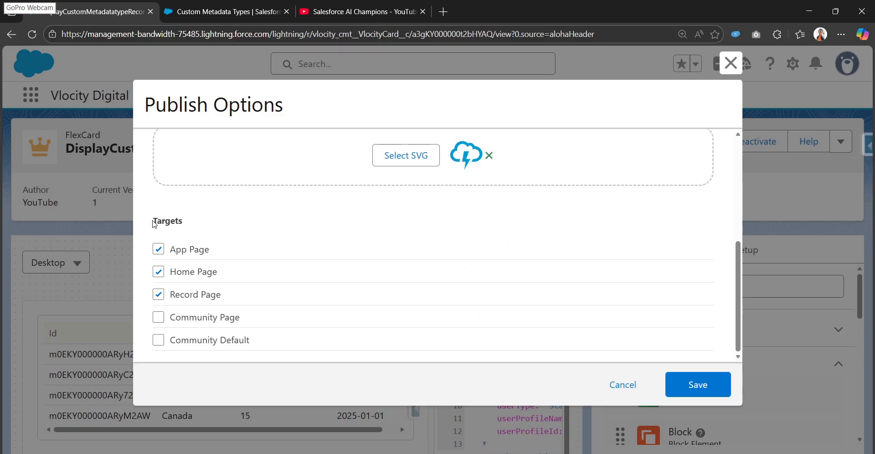
left_click_drag(153, 220, 175, 225)
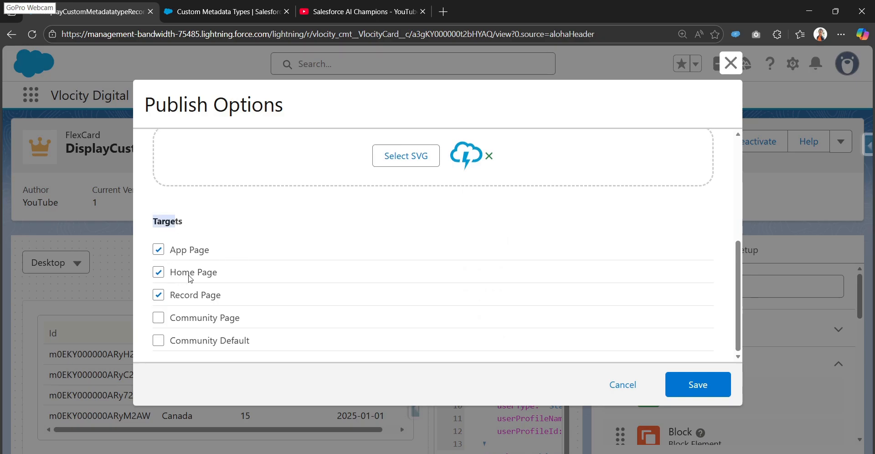
scroll(274, 294, "up", 5)
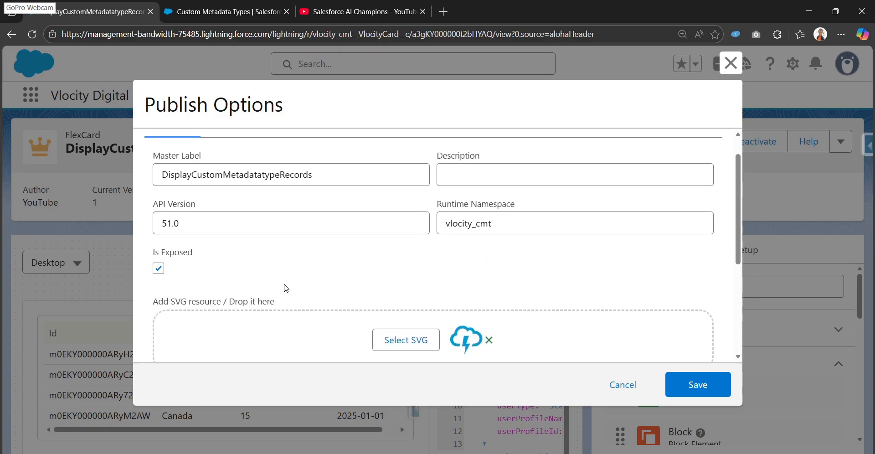
scroll(286, 287, "down", 4)
left_click(697, 381)
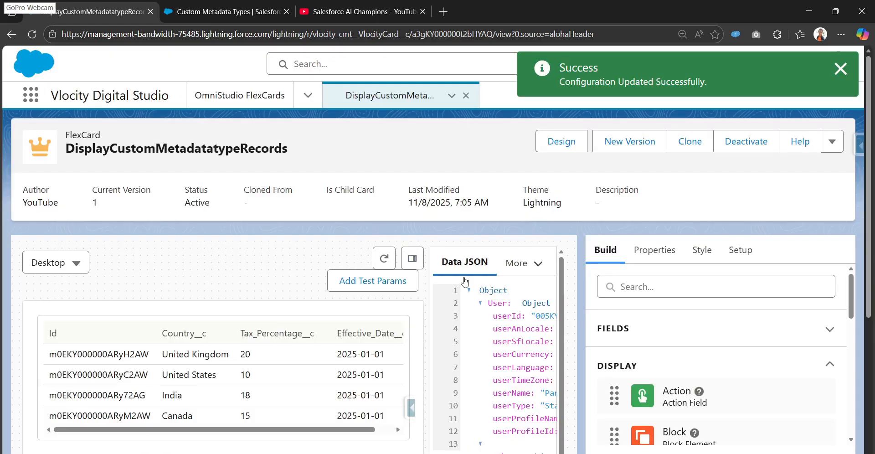
- Reopen the activated FlexCard's preview with the Data JSON pane hidden and examine how the tax rule datatable is rendered
scroll(366, 311, "down", 1)
scroll(367, 312, "up", 1)
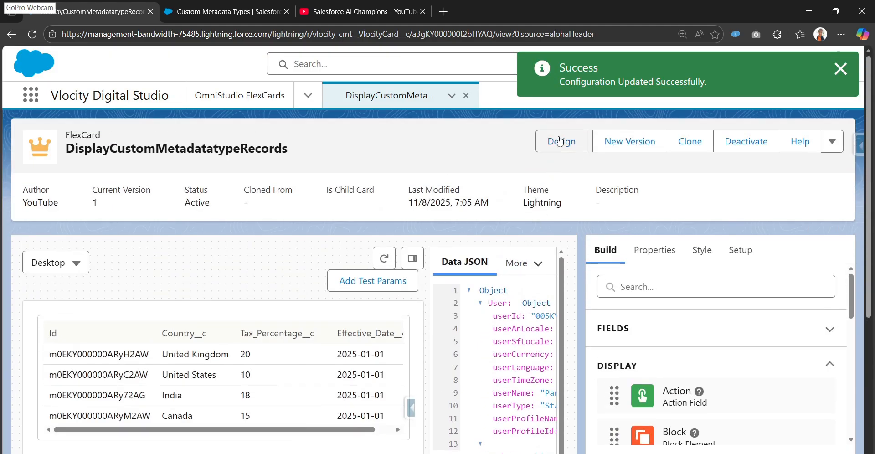
left_click(557, 142)
left_click(548, 144)
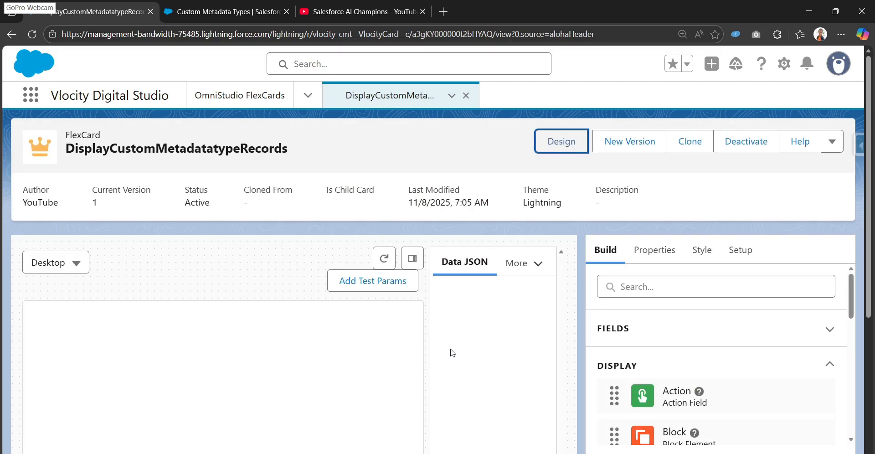
left_click(412, 257)
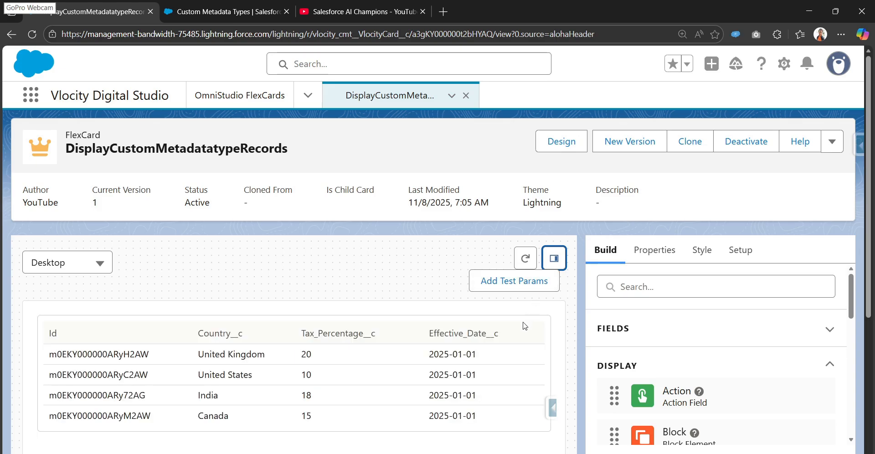
scroll(525, 325, "down", 4)
scroll(197, 305, "up", 3)
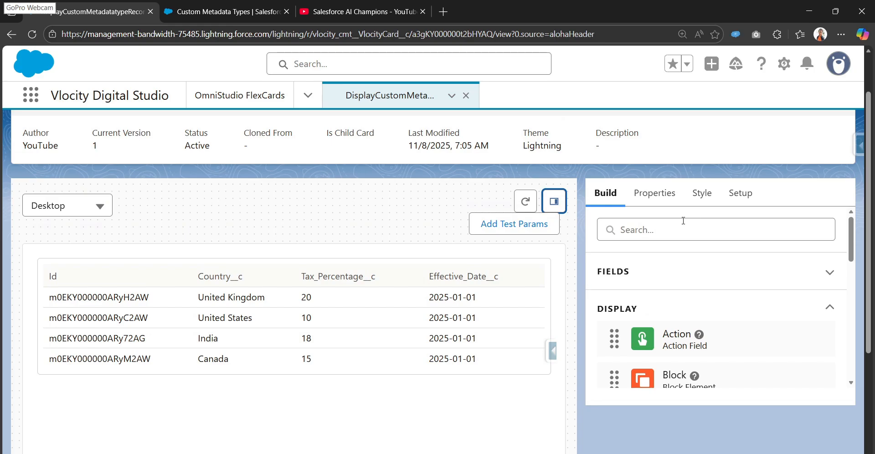
left_click(738, 194)
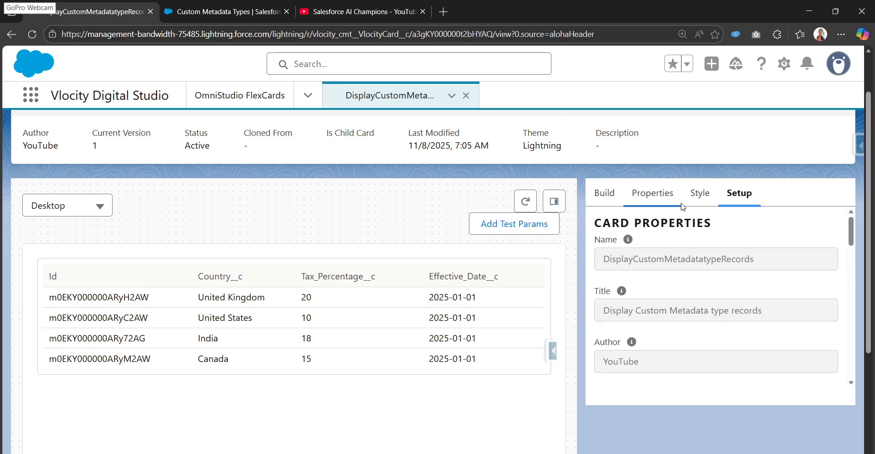
left_click(600, 193)
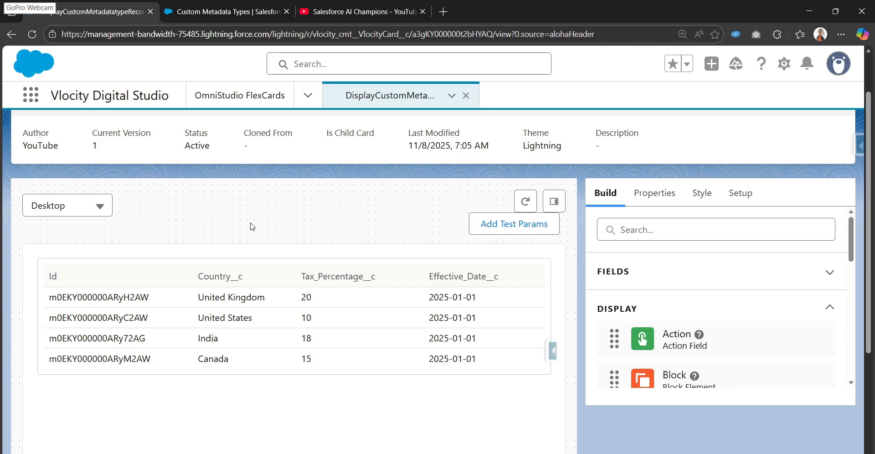
scroll(115, 270, "down", 1)
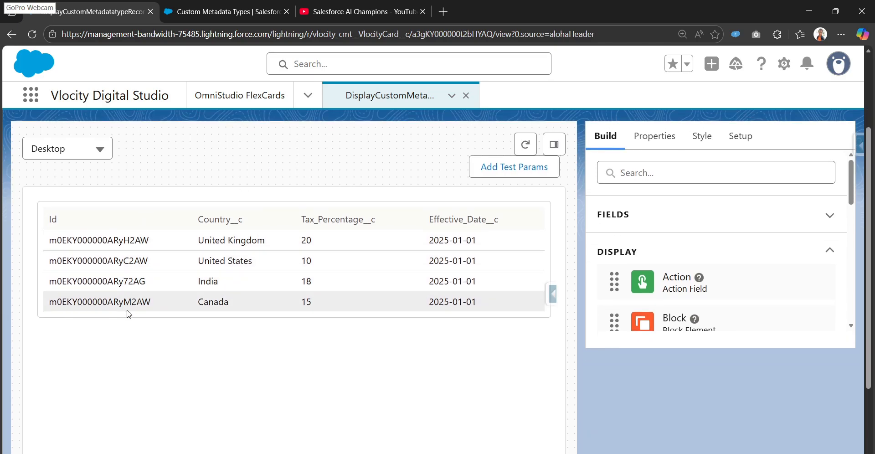
scroll(107, 278, "up", 1)
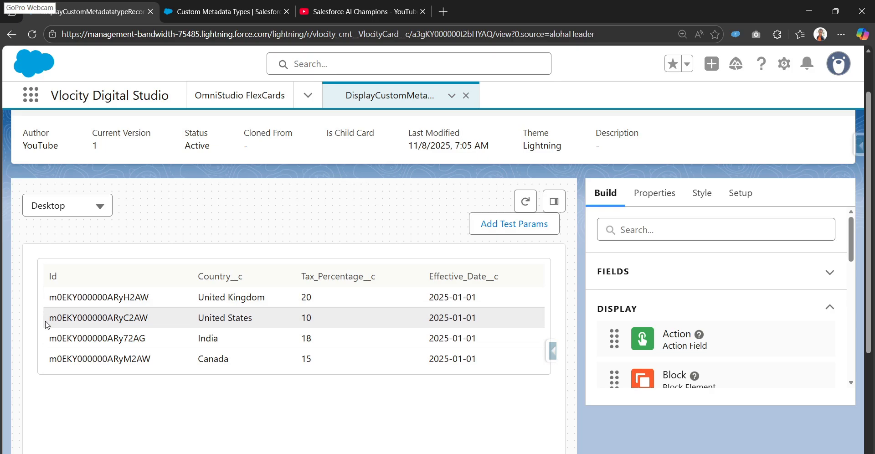
scroll(48, 325, "up", 2)
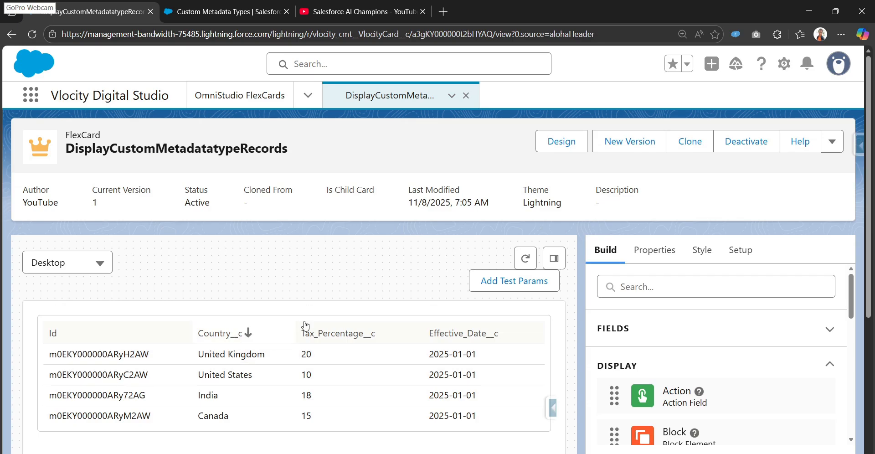
- Deactivate the FlexCard and return to its design view for editing
left_click(744, 258)
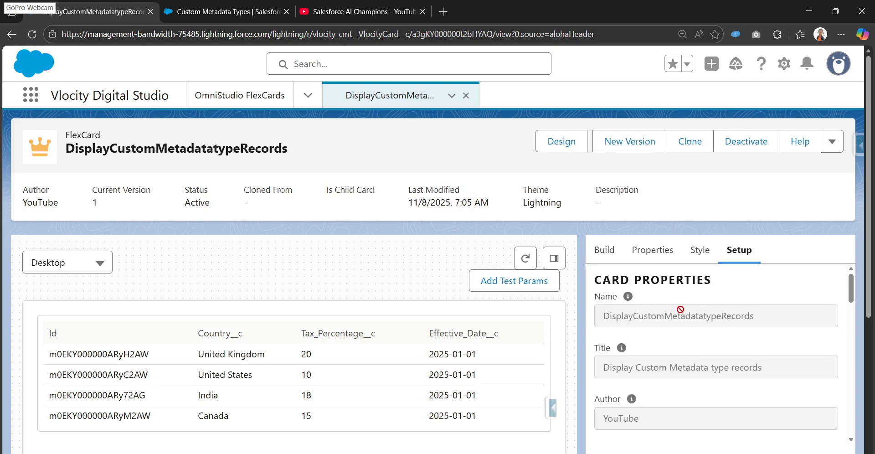
left_click(730, 147)
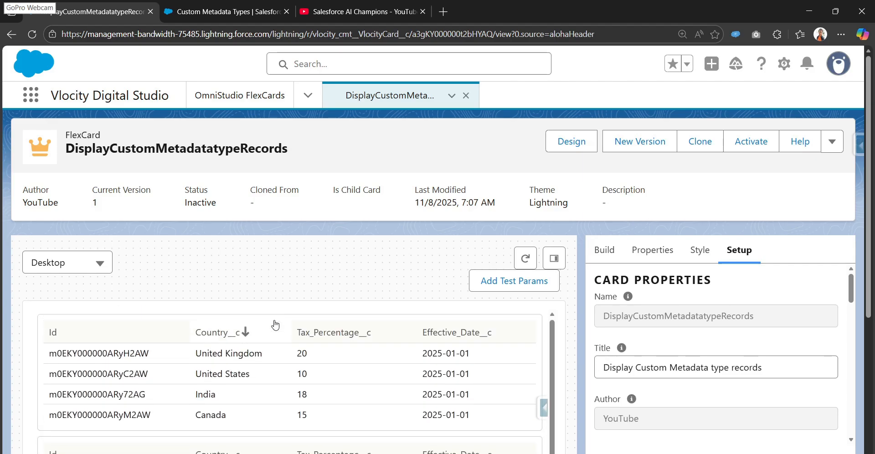
left_click(565, 141)
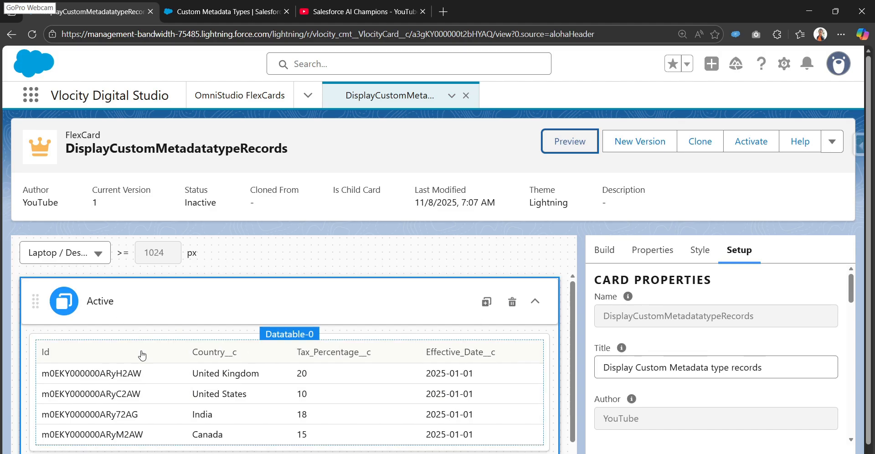
- Enable User Selectable Row in the attributes of the datatable inside the Active state
left_click(370, 335)
scroll(600, 379, "down", 3)
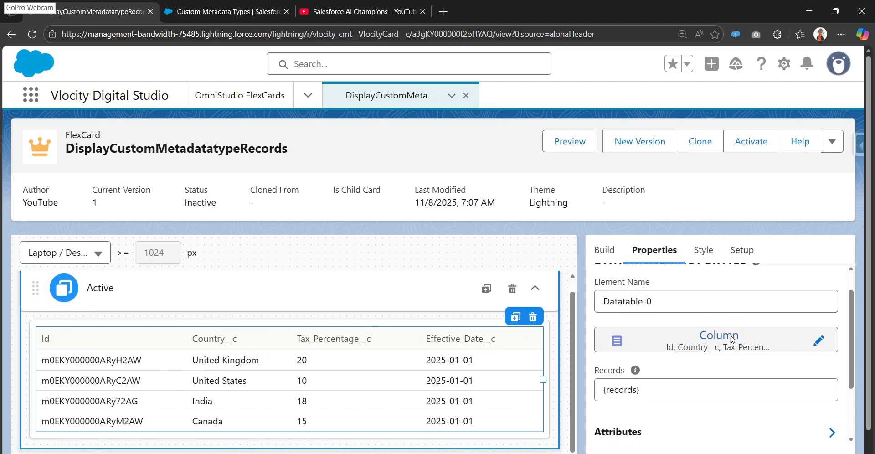
scroll(679, 337, "down", 1)
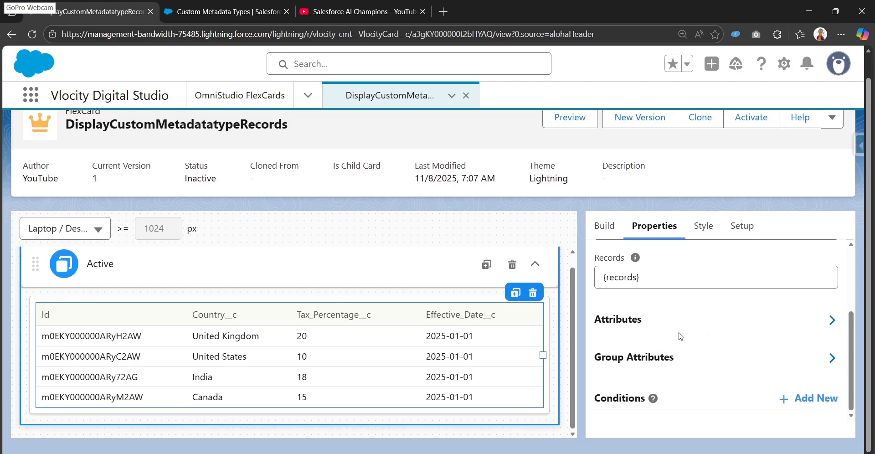
scroll(640, 333, "up", 1)
scroll(640, 333, "up", 1)
scroll(640, 332, "down", 2)
left_click(645, 327)
scroll(645, 327, "down", 3)
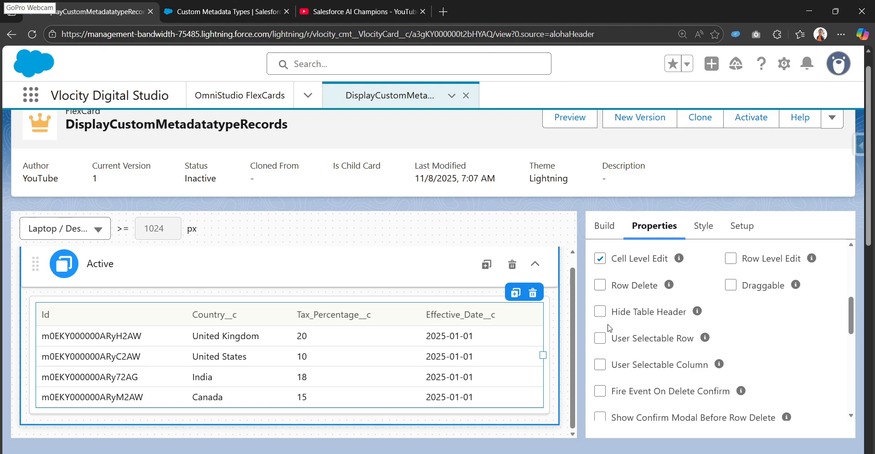
scroll(603, 312, "down", 2)
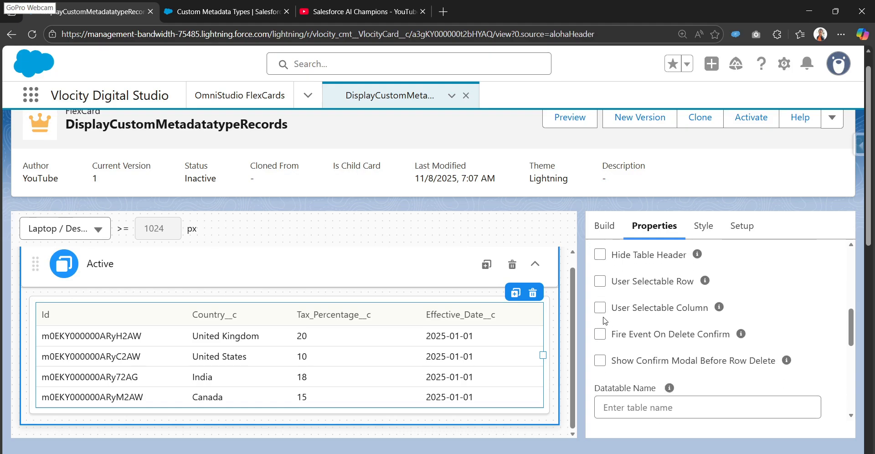
scroll(604, 321, "up", 2)
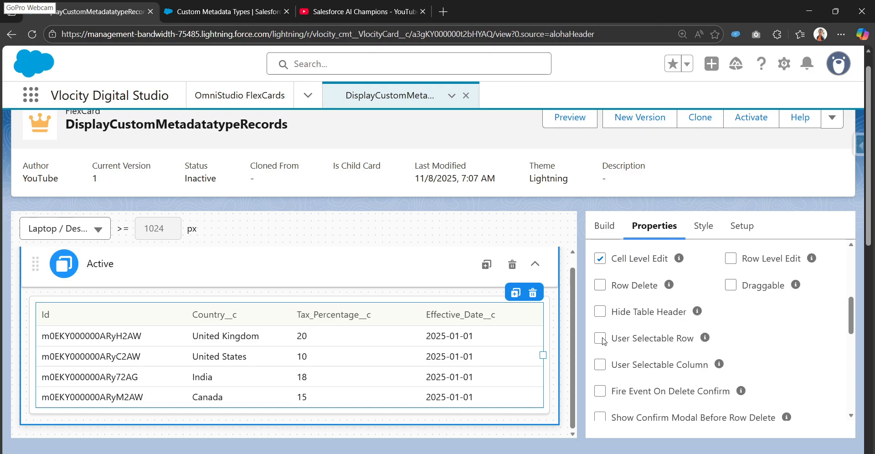
left_click(603, 337)
mouse_move(704, 341)
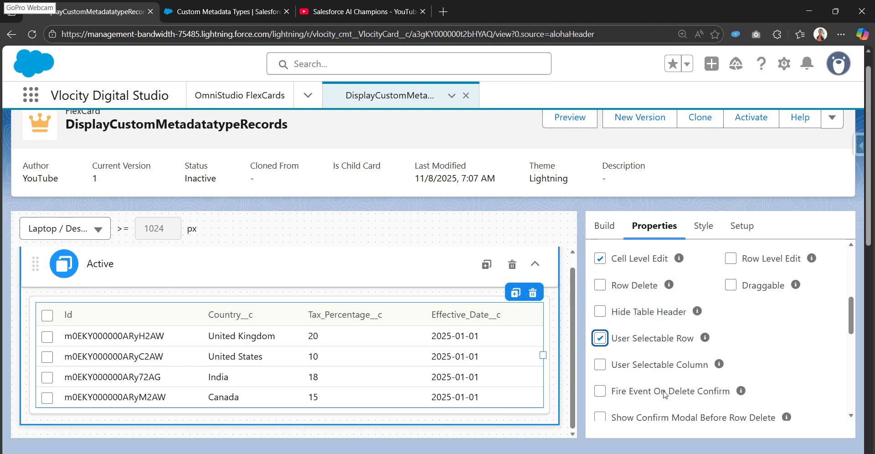
- Enable OmniScript Support in the FlexCard's card properties
scroll(665, 394, "down", 3)
scroll(674, 373, "up", 5)
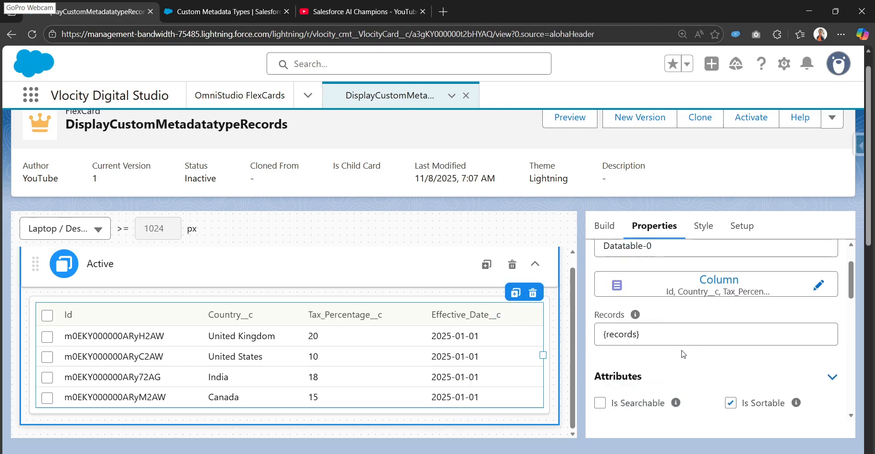
scroll(683, 354, "up", 2)
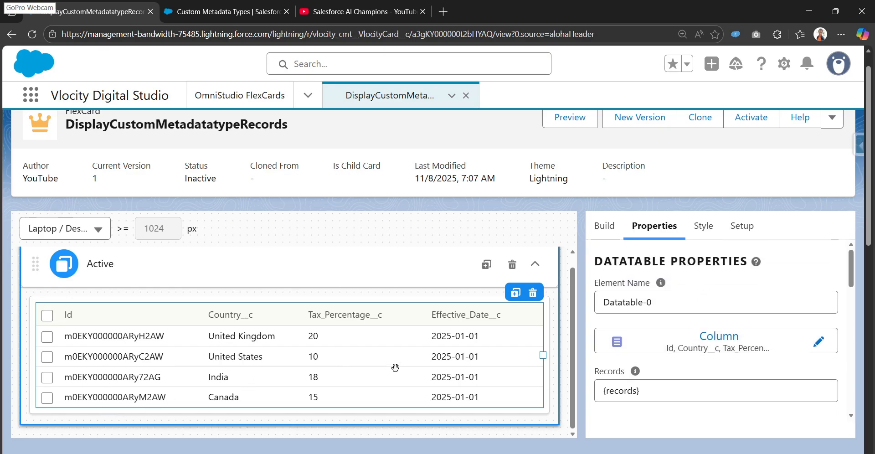
left_click(736, 228)
scroll(640, 345, "down", 3)
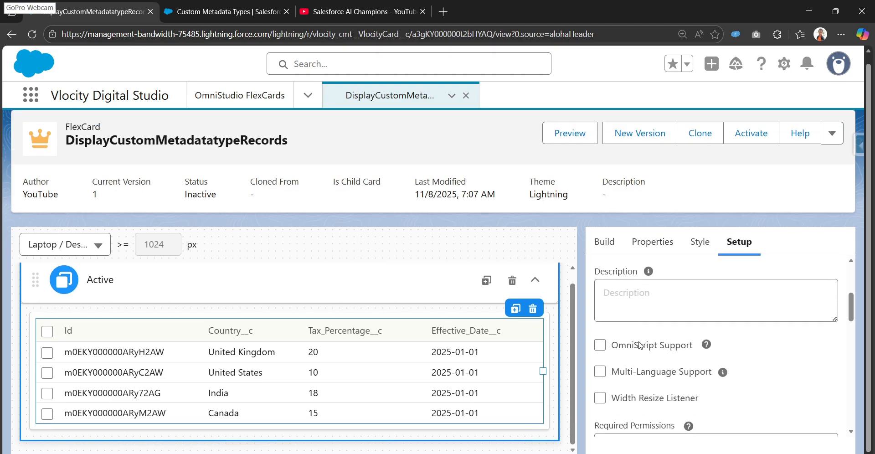
scroll(624, 400, "down", 1)
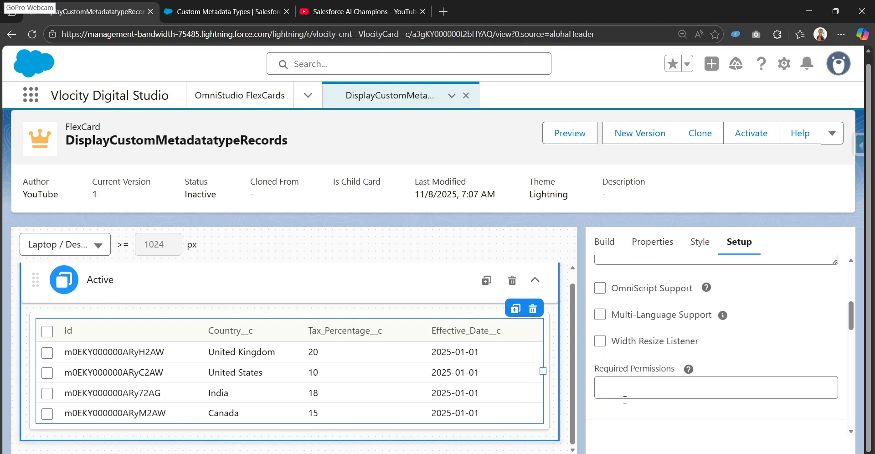
scroll(623, 396, "up", 1)
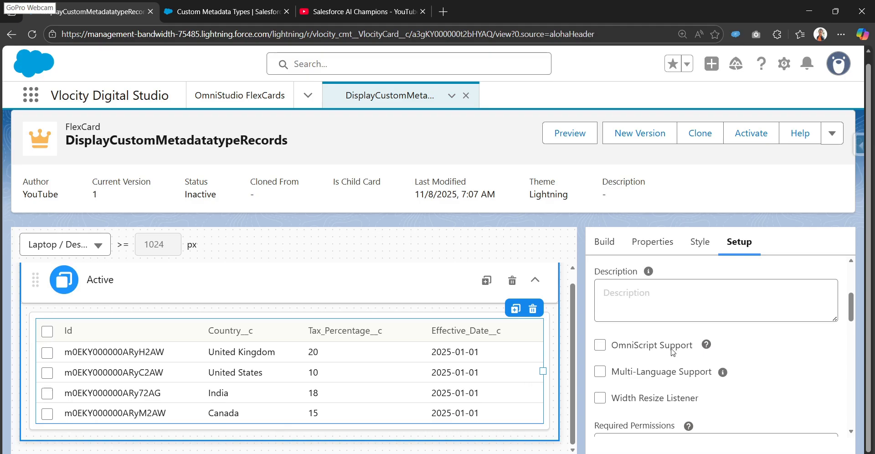
left_click(600, 346)
scroll(606, 401, "up", 5)
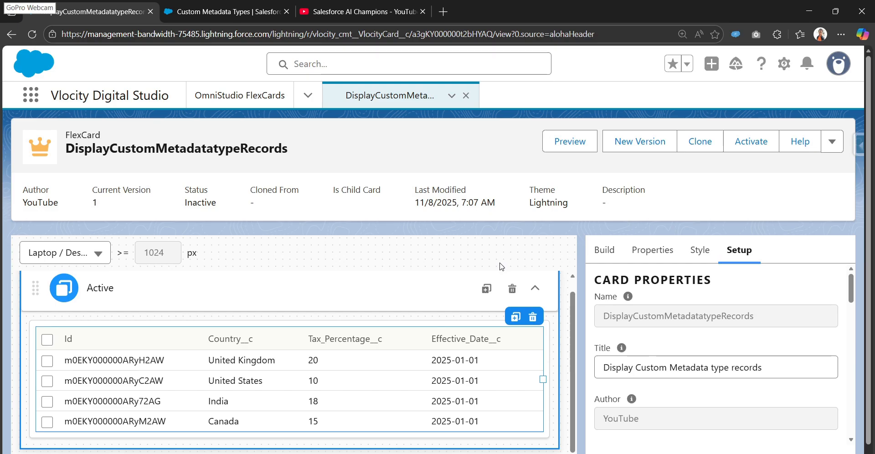
- Review the datatable's page limit, row delete and group attribute settings in its properties
left_click(603, 251)
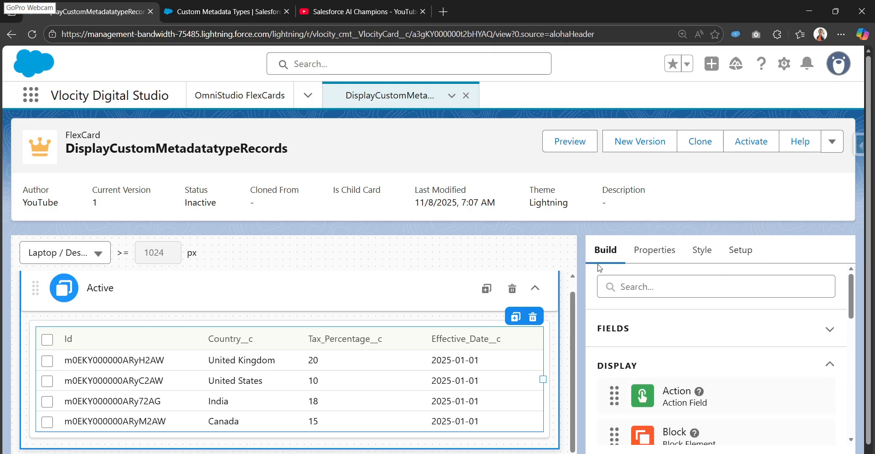
left_click(647, 251)
scroll(622, 313, "down", 10)
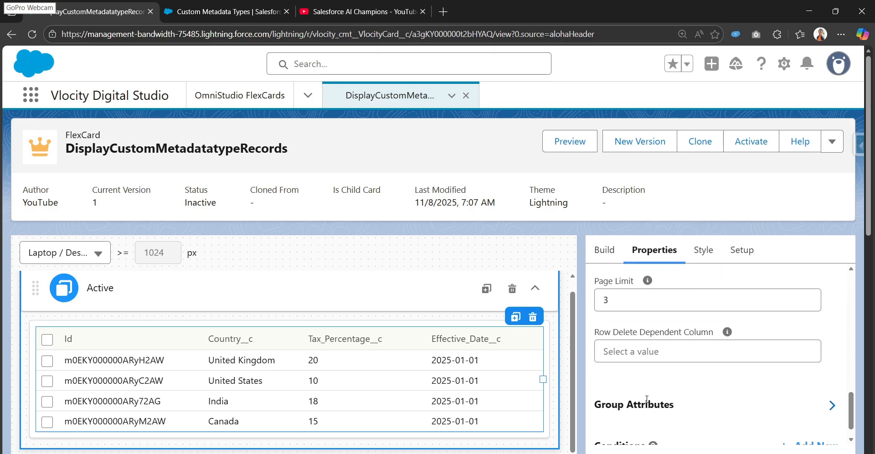